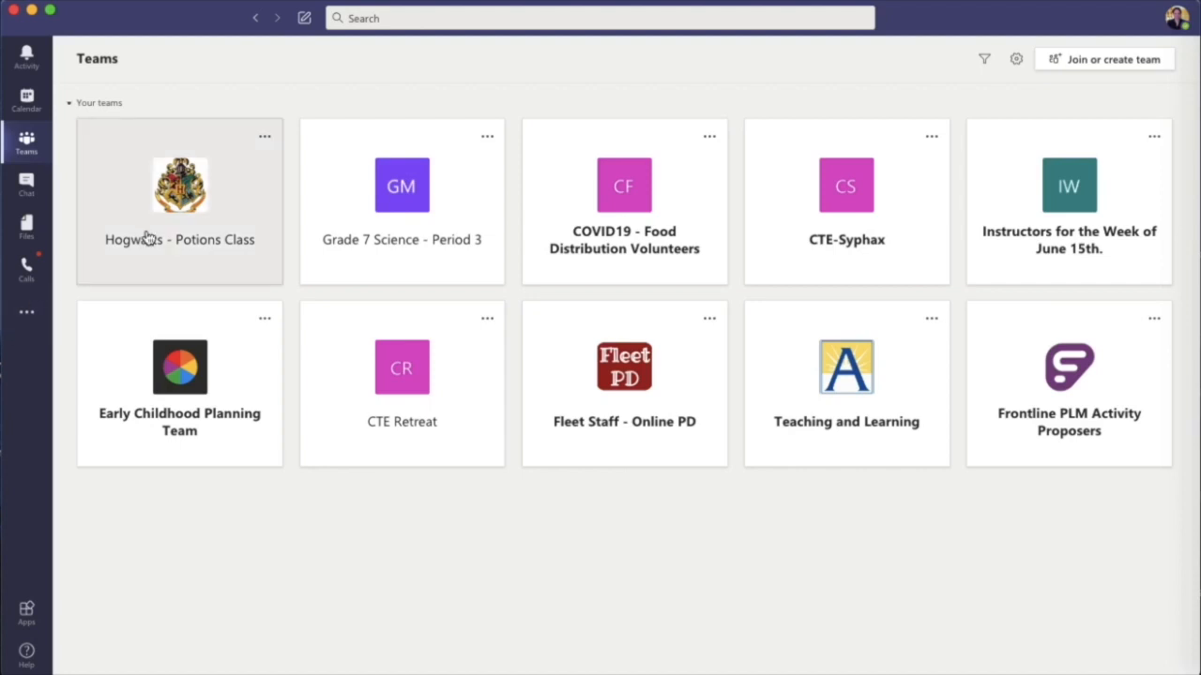
# Open the Hogwarts - Potions Class team and look over its team options and the General channel's meeting setup.
pyautogui.click(234, 240)
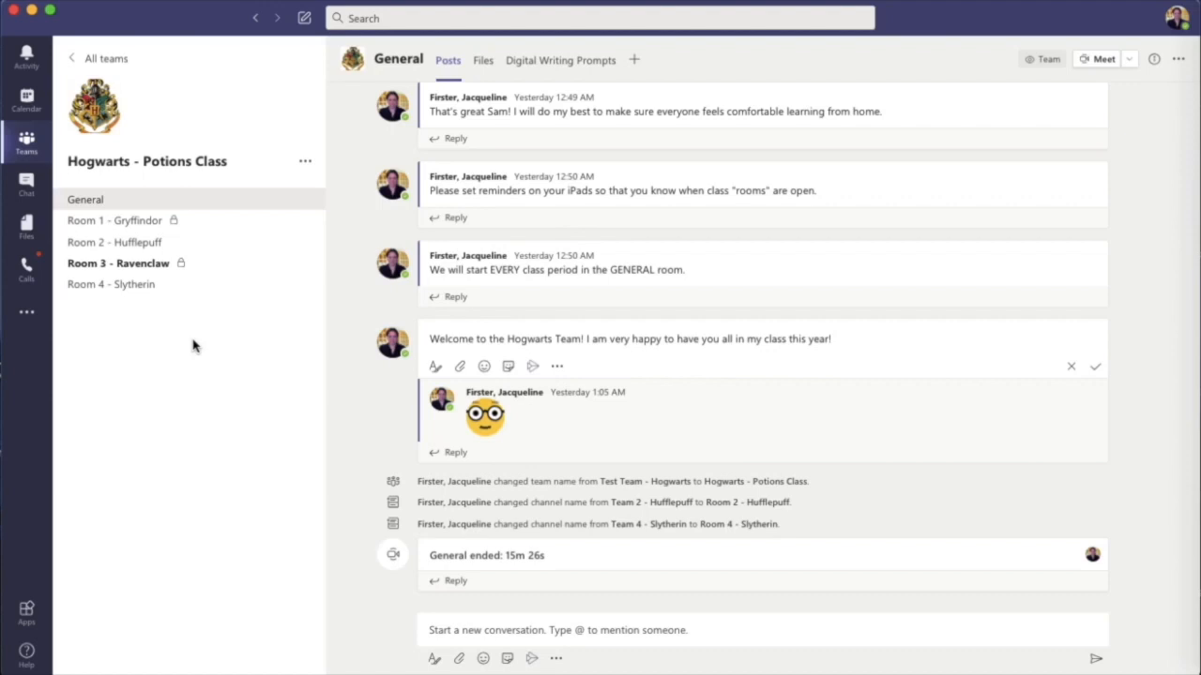
pyautogui.click(306, 163)
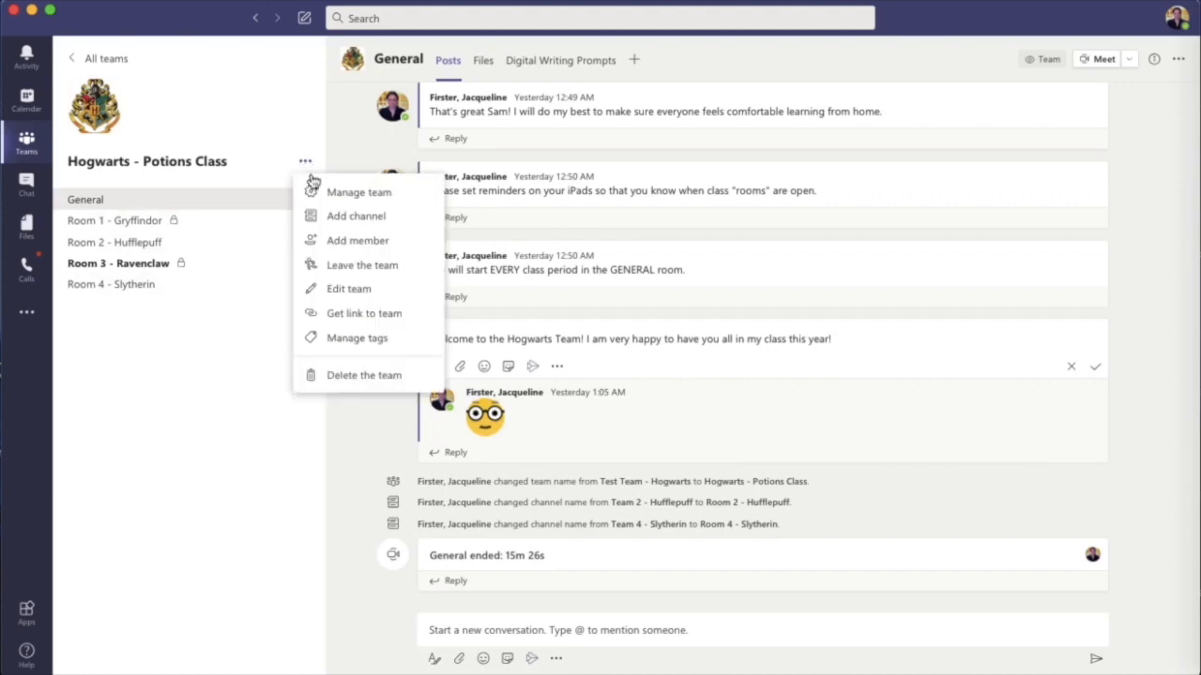
pyautogui.click(202, 333)
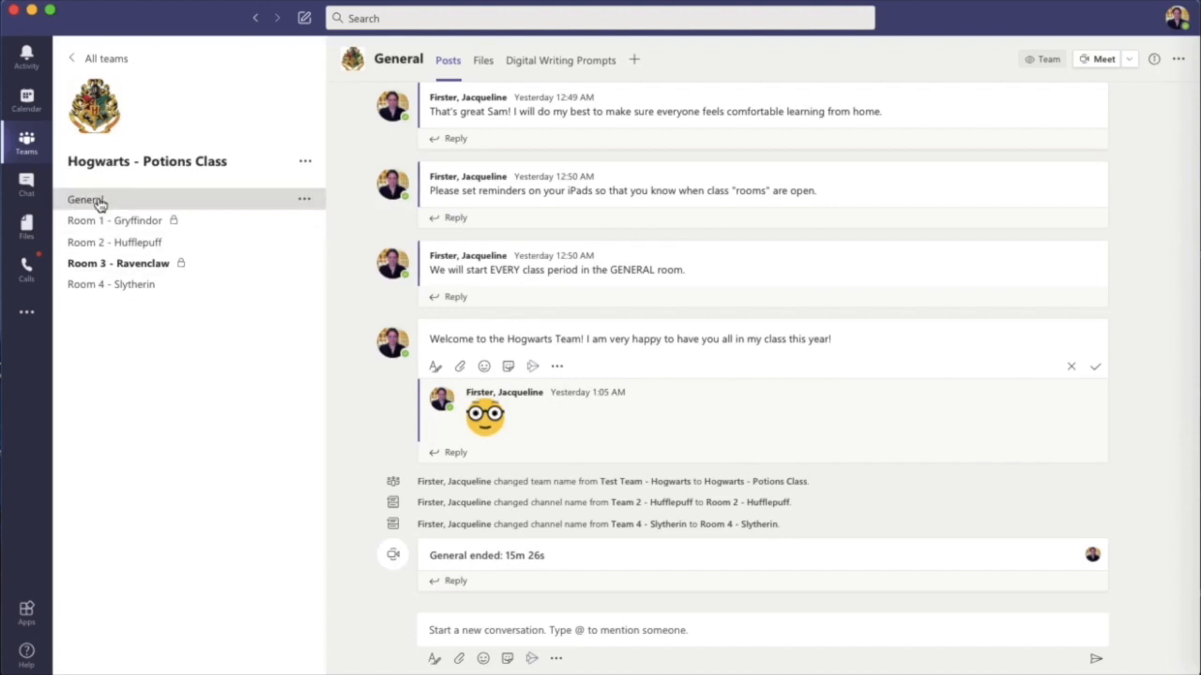
pyautogui.click(1105, 61)
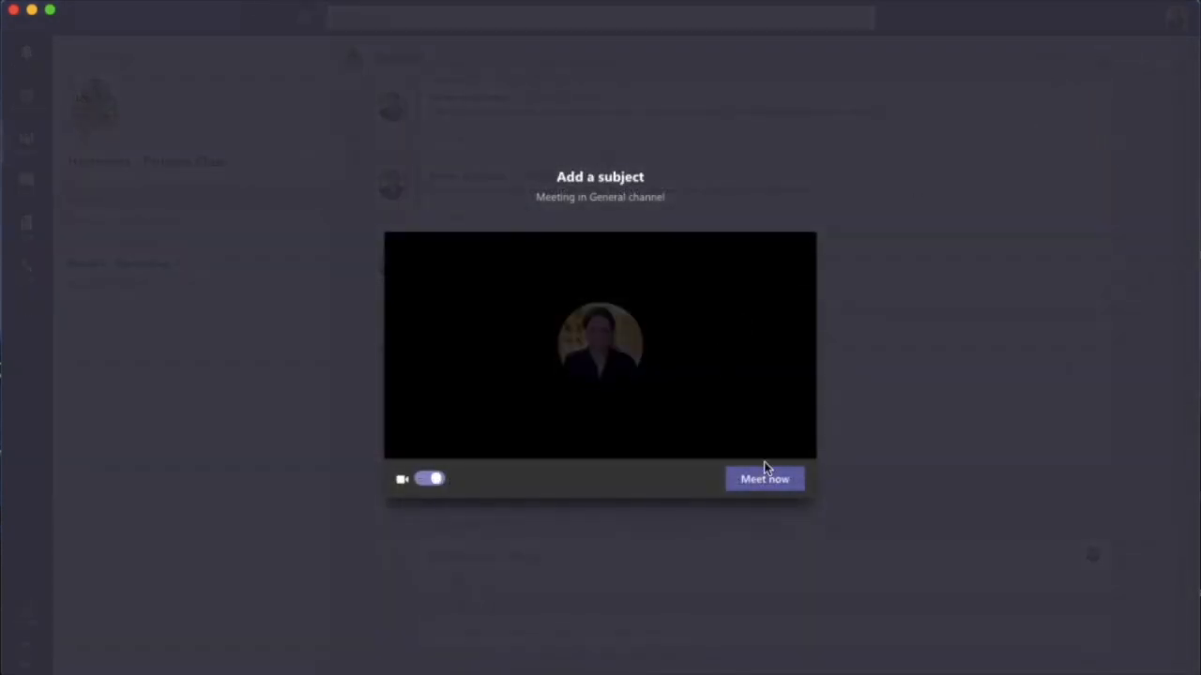
pyautogui.click(1085, 382)
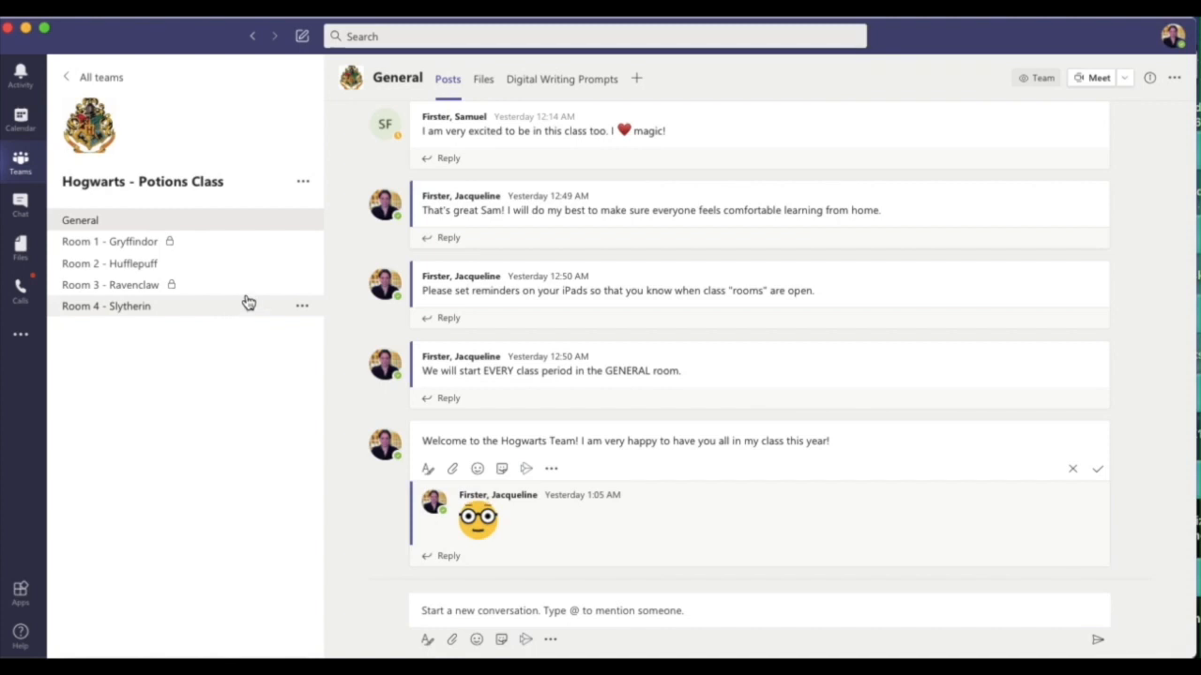
# Review the privacy choices offered for a new channel in the Hogwarts - Potions Class team without creating one.
pyautogui.click(303, 183)
pyautogui.click(323, 237)
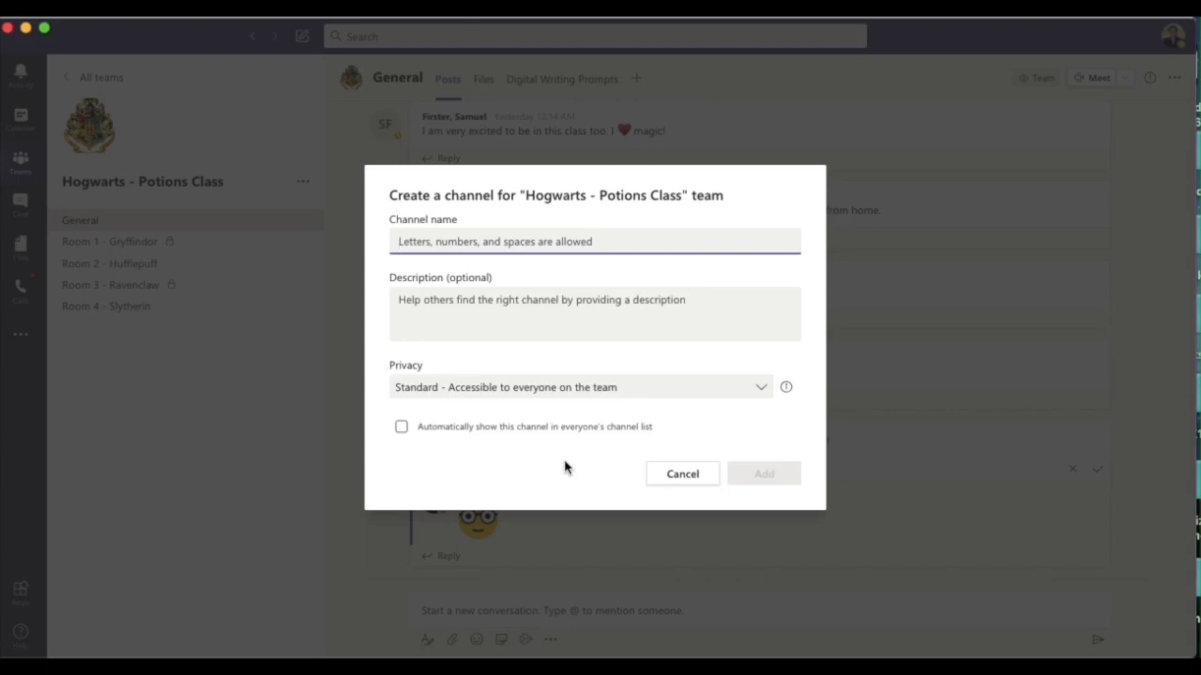
pyautogui.click(573, 394)
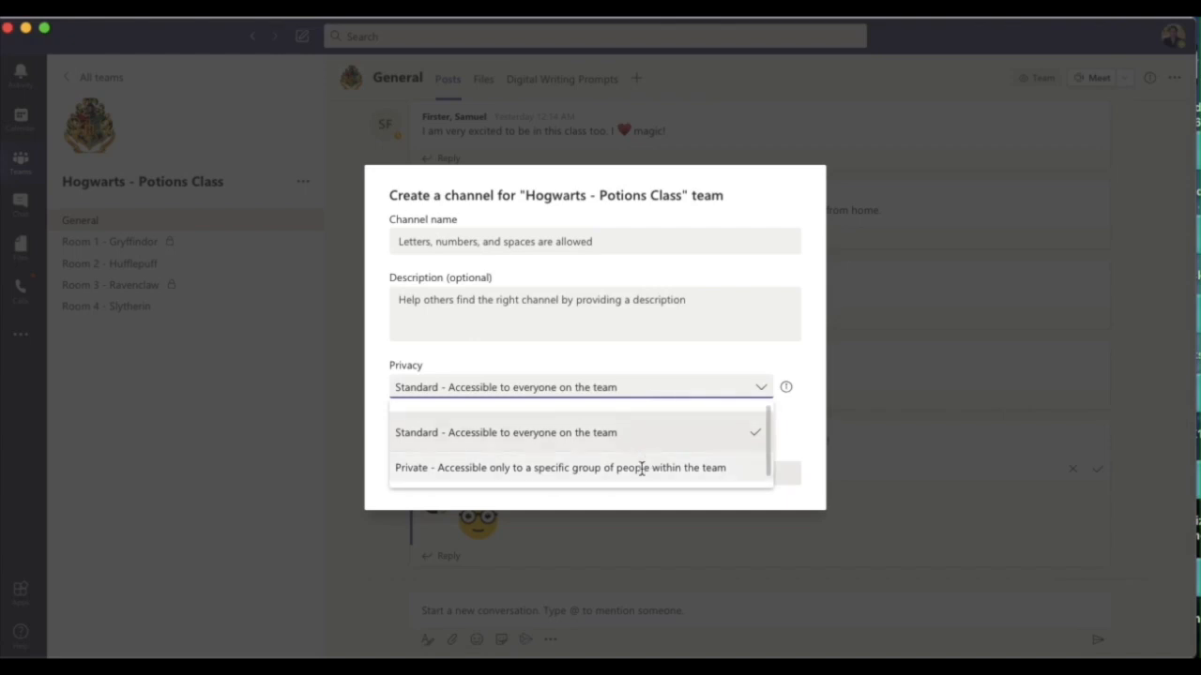
pyautogui.click(287, 368)
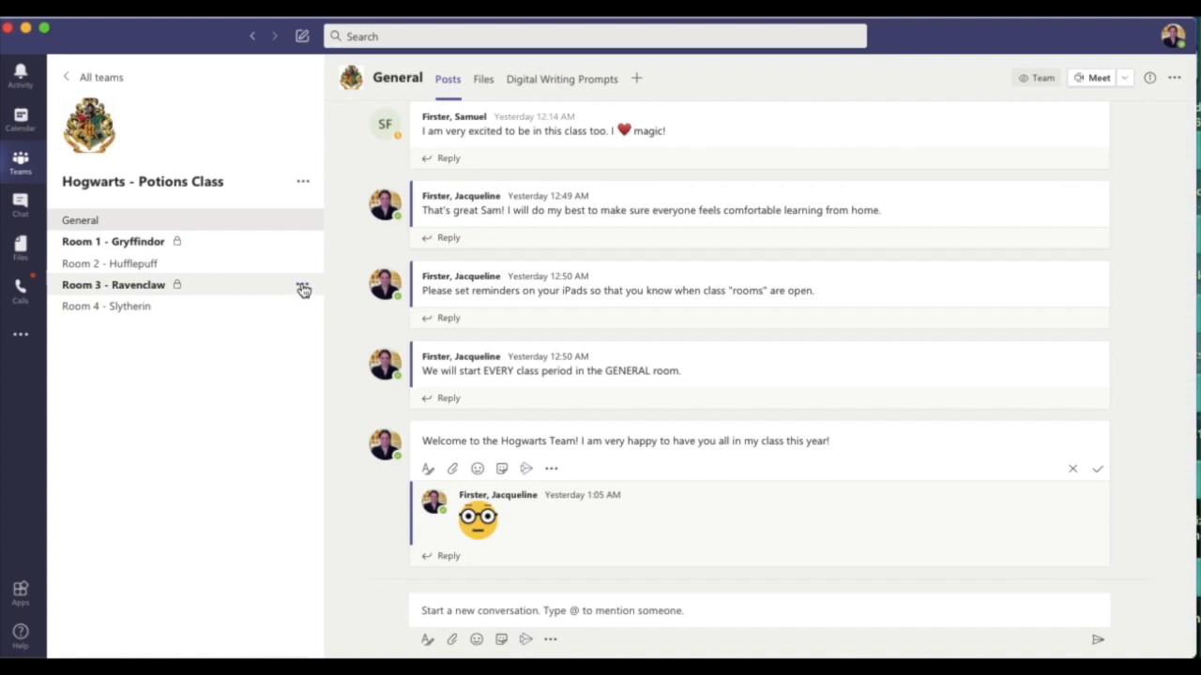
# Remove the student member from the private Room 3 - Ravenclaw channel.
pyautogui.click(303, 289)
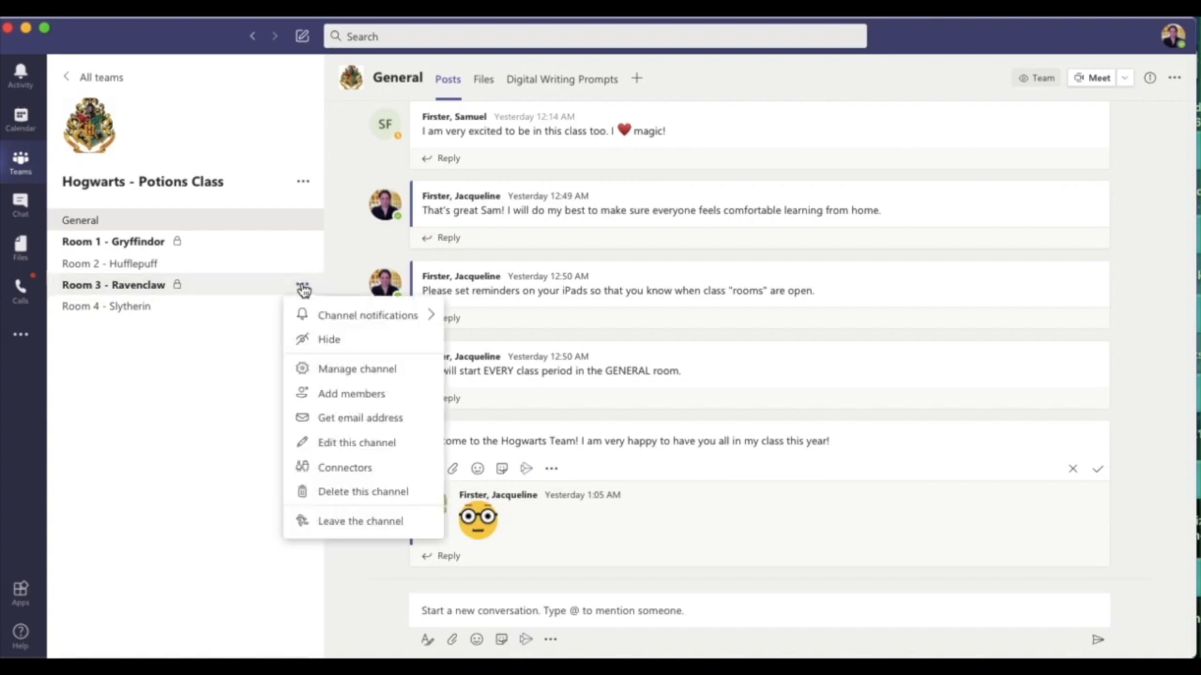
pyautogui.click(339, 368)
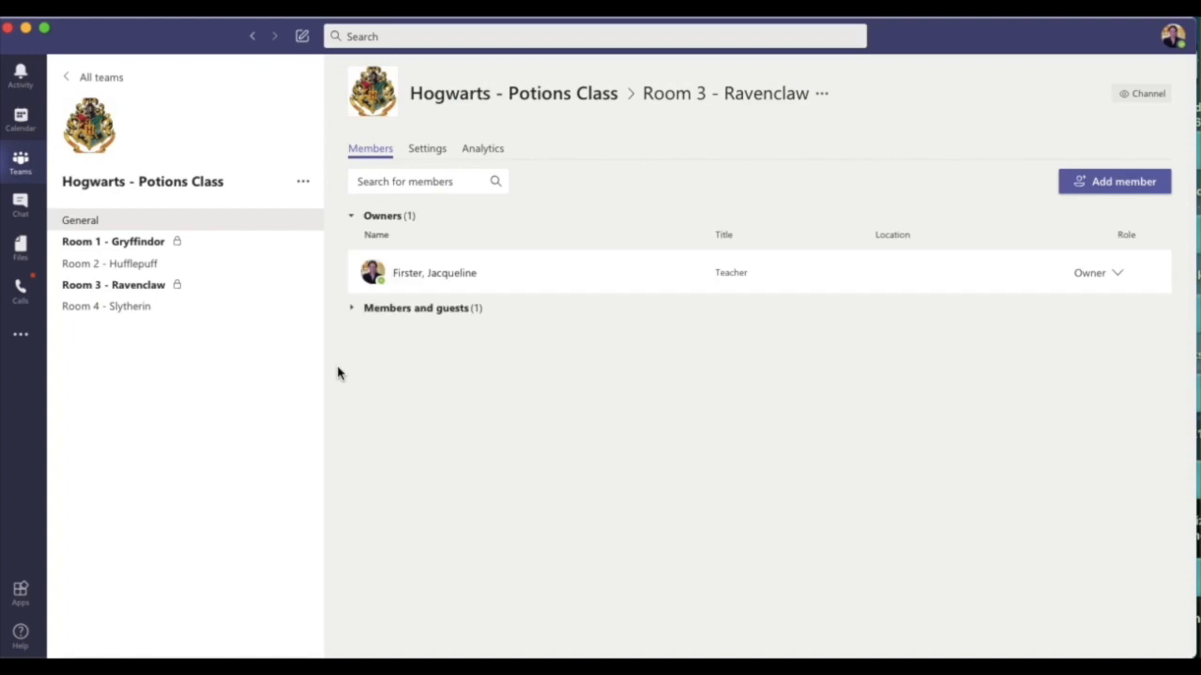
pyautogui.click(430, 314)
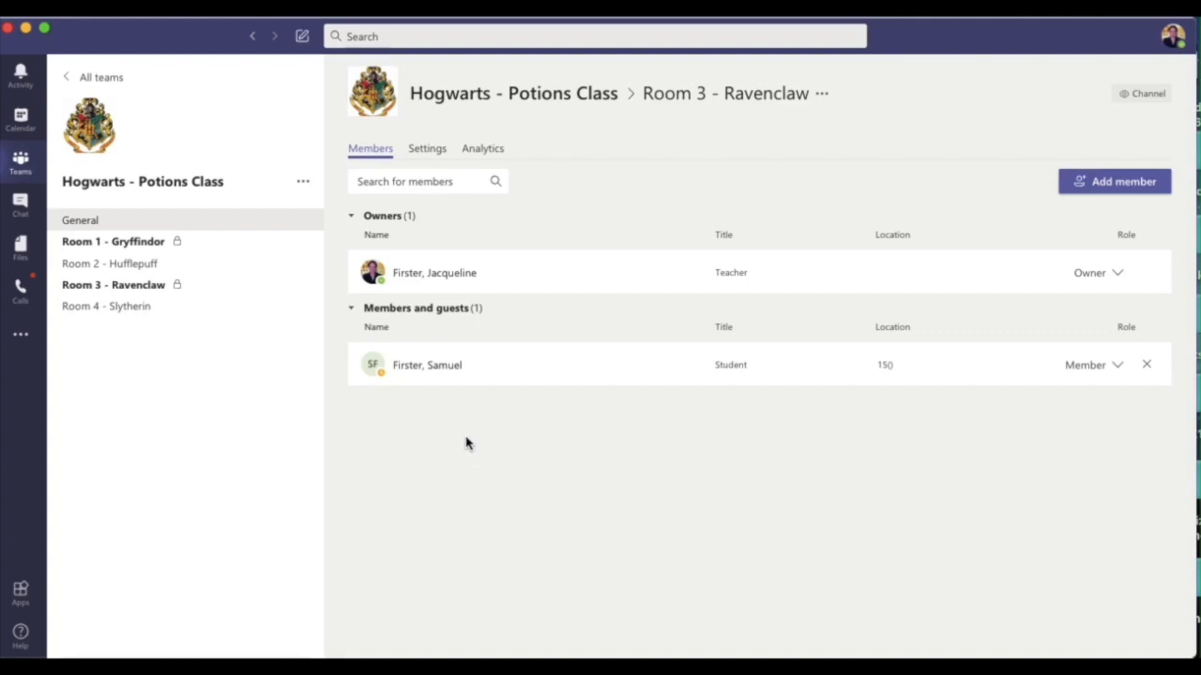
pyautogui.click(1146, 367)
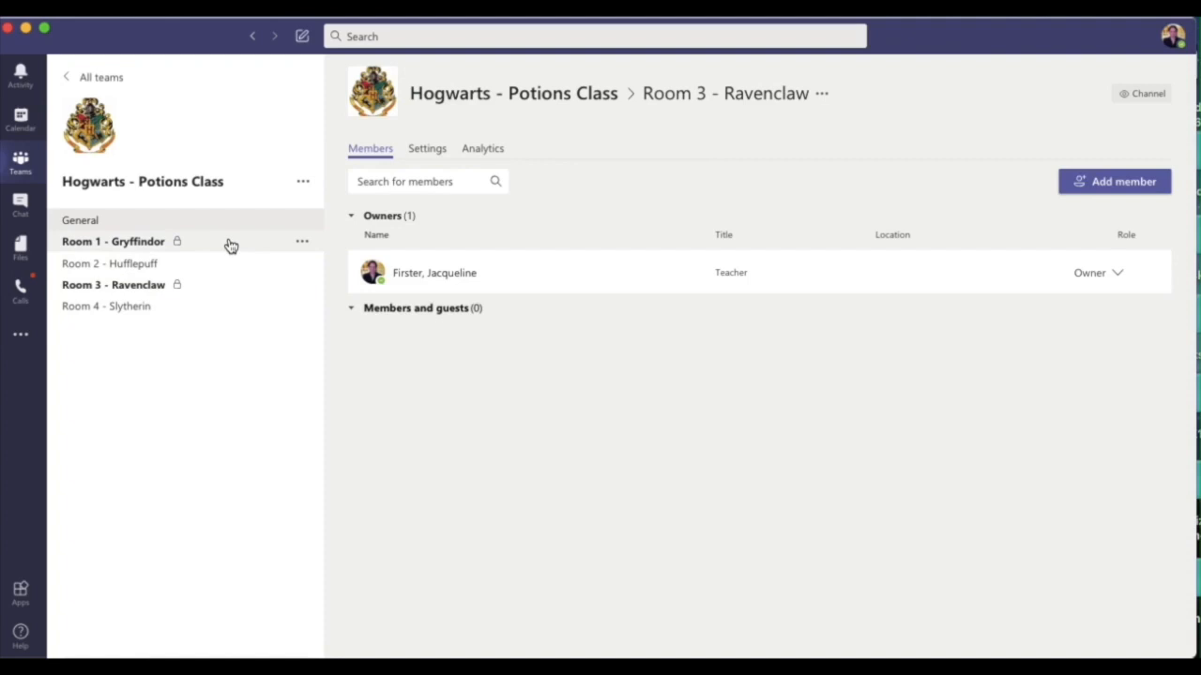
# Add the student to the private Room 1 - Gryffindor channel as a member, searching by surname.
pyautogui.click(302, 244)
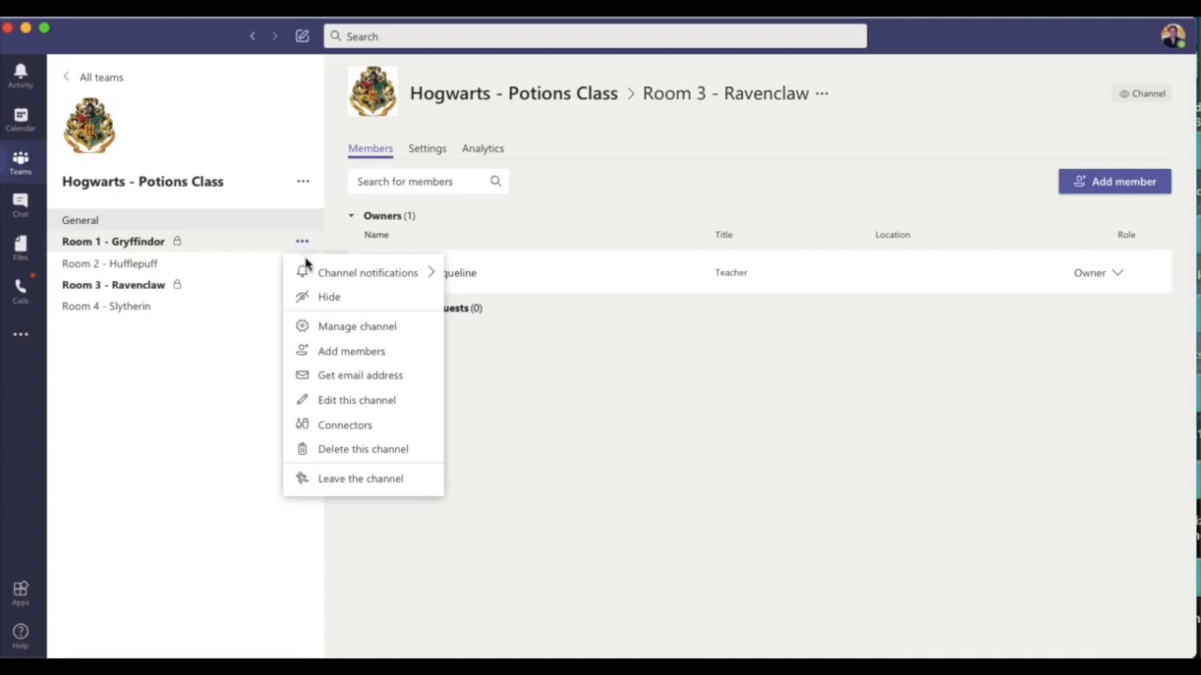
pyautogui.click(354, 328)
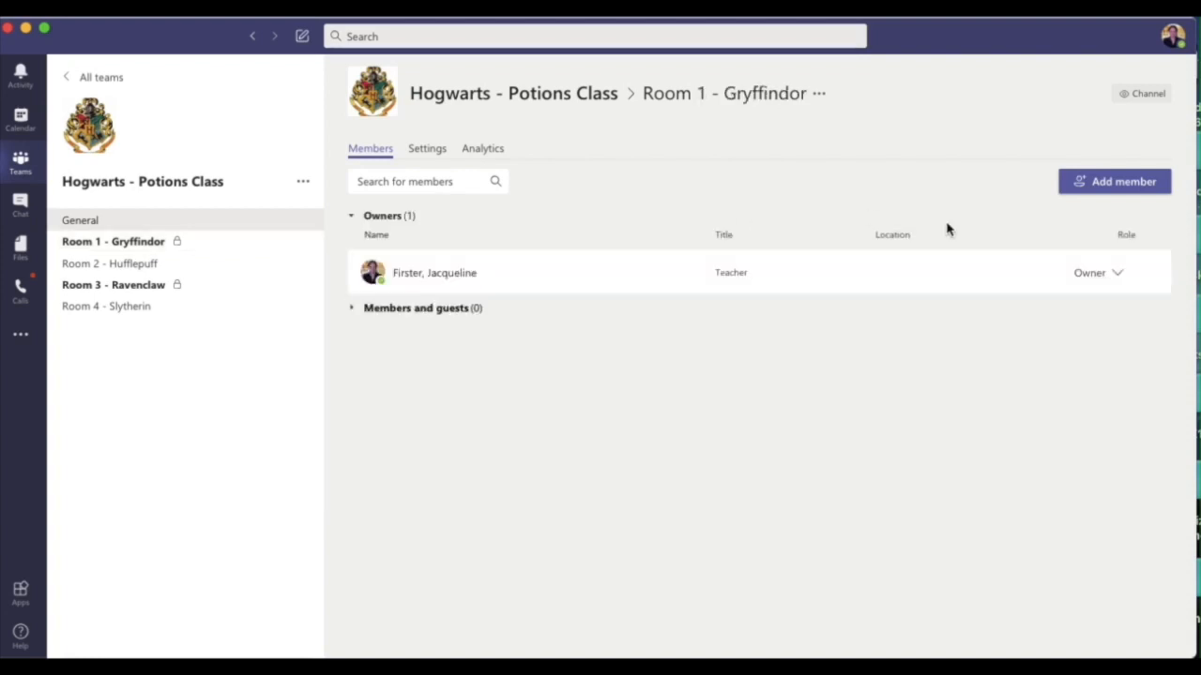
pyautogui.click(1117, 190)
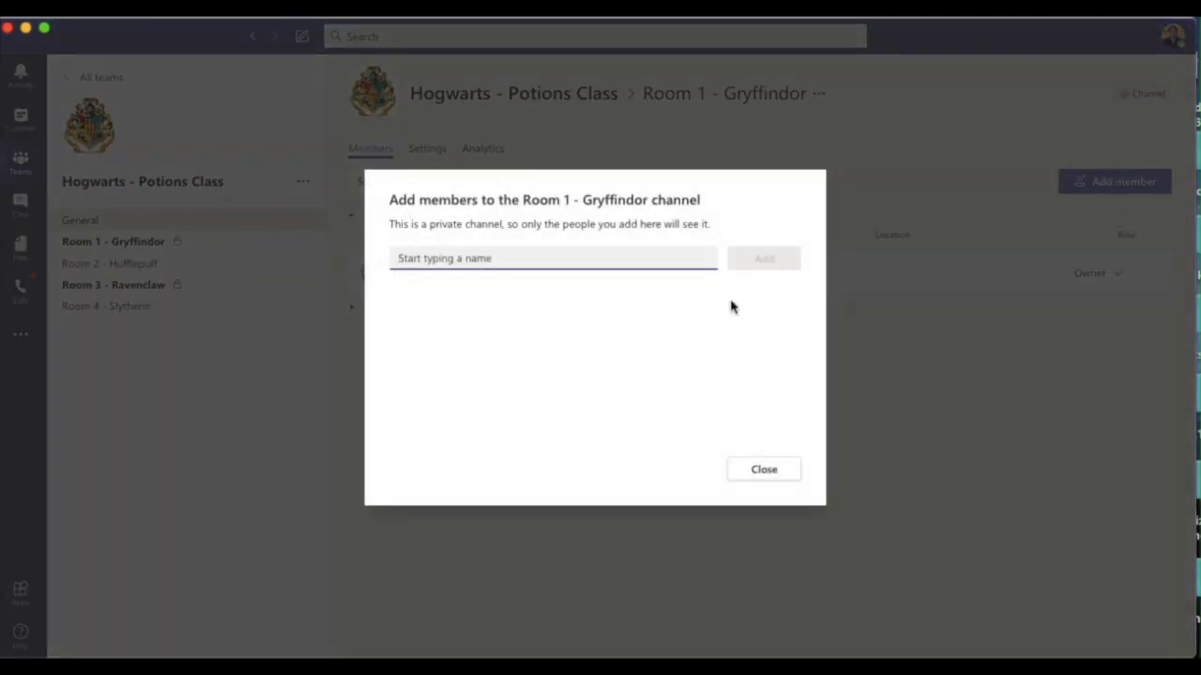
pyautogui.write('firster')
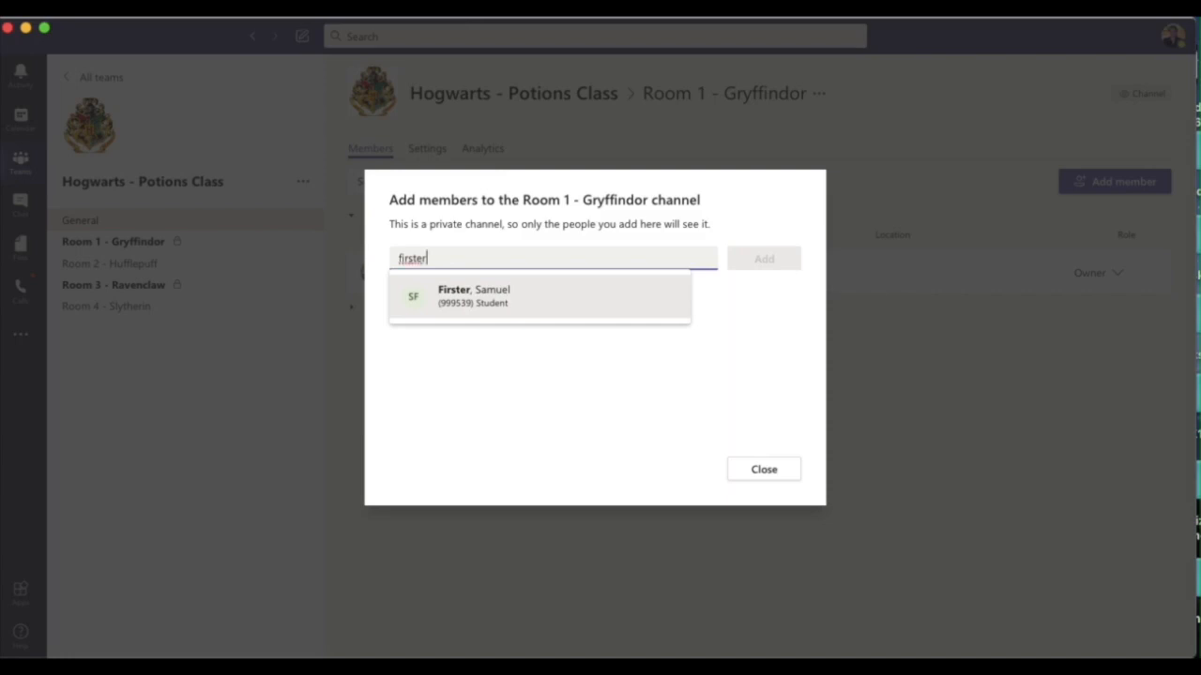
pyautogui.click(543, 313)
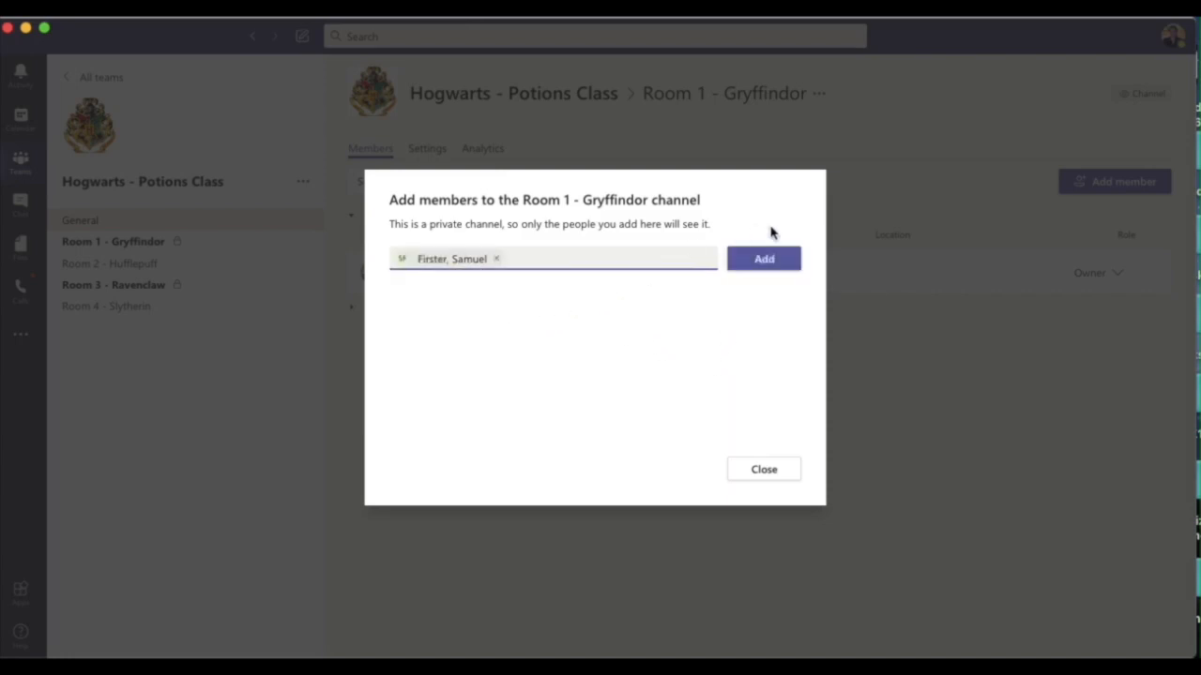
pyautogui.click(772, 260)
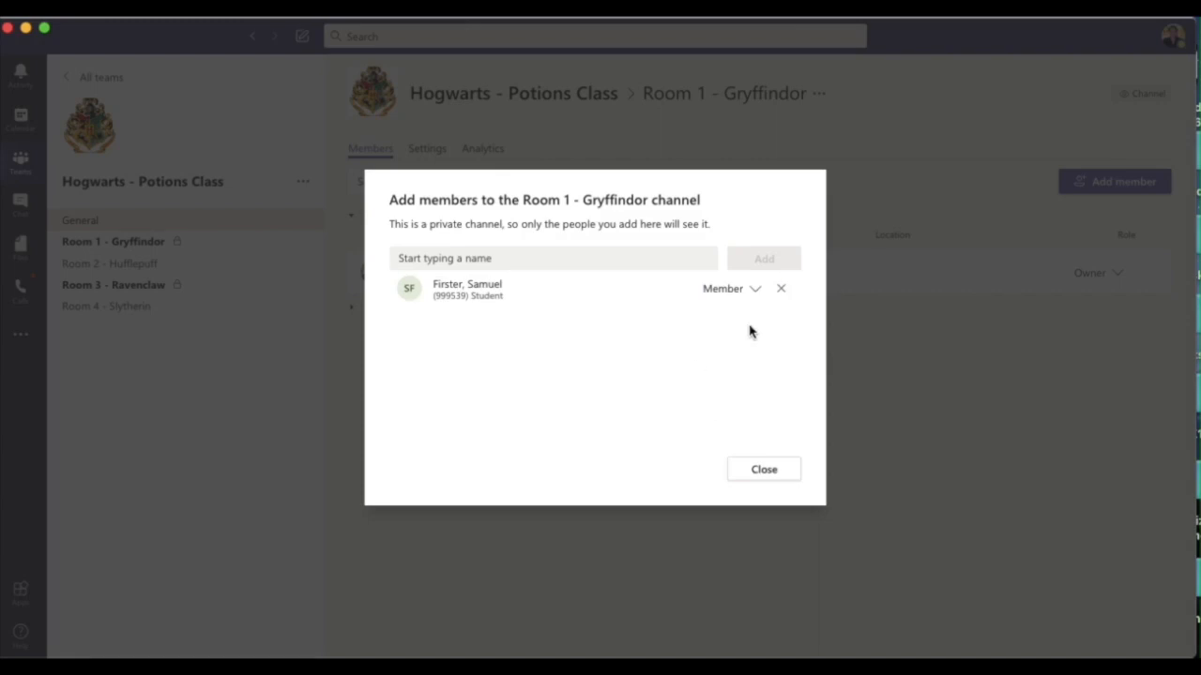
pyautogui.click(764, 474)
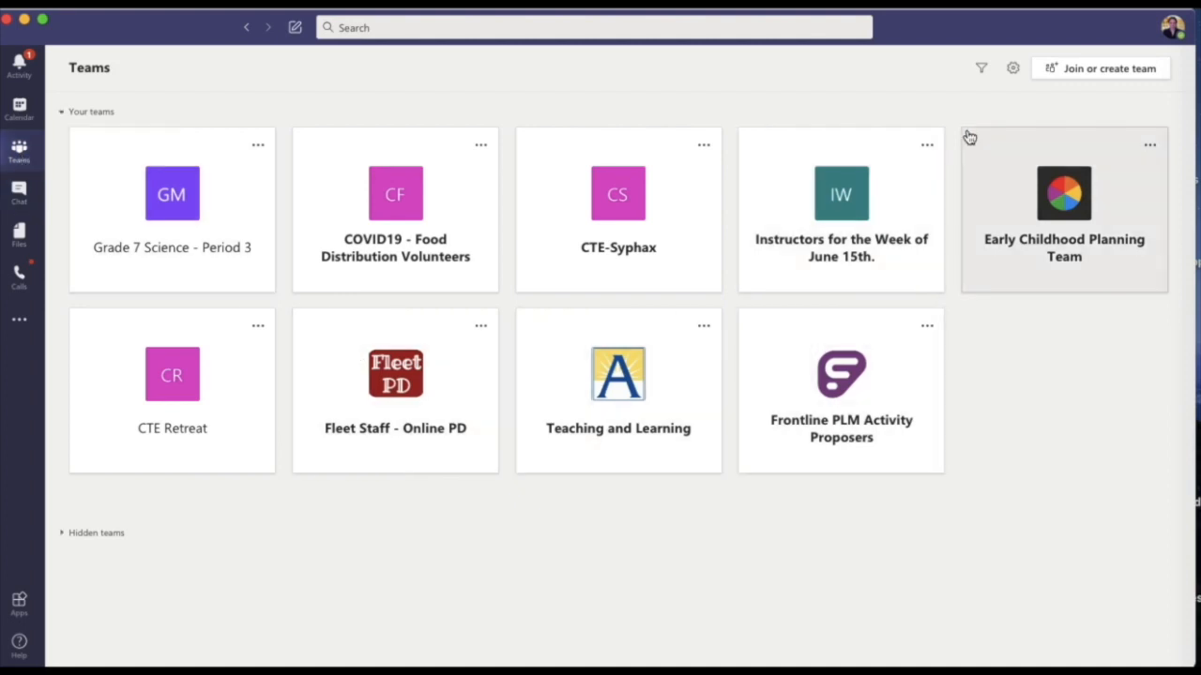
# Create a new team of type Class named "Hogwarts - Potions Class", leaving the description empty.
pyautogui.click(1079, 75)
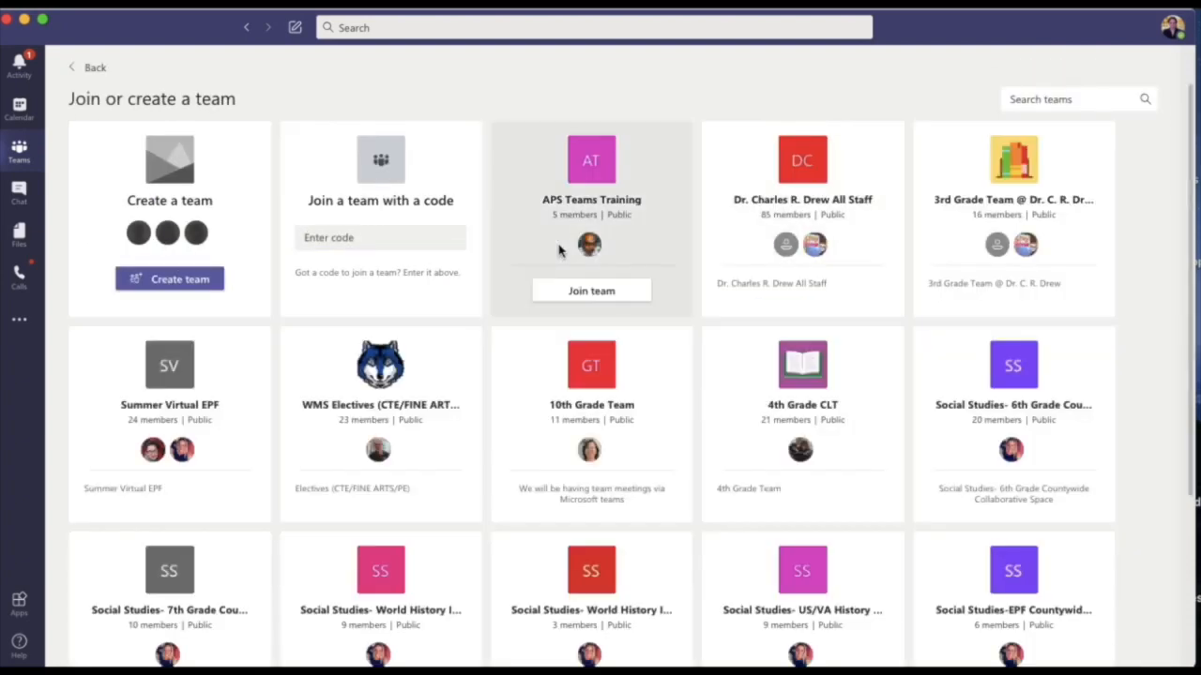
pyautogui.click(220, 281)
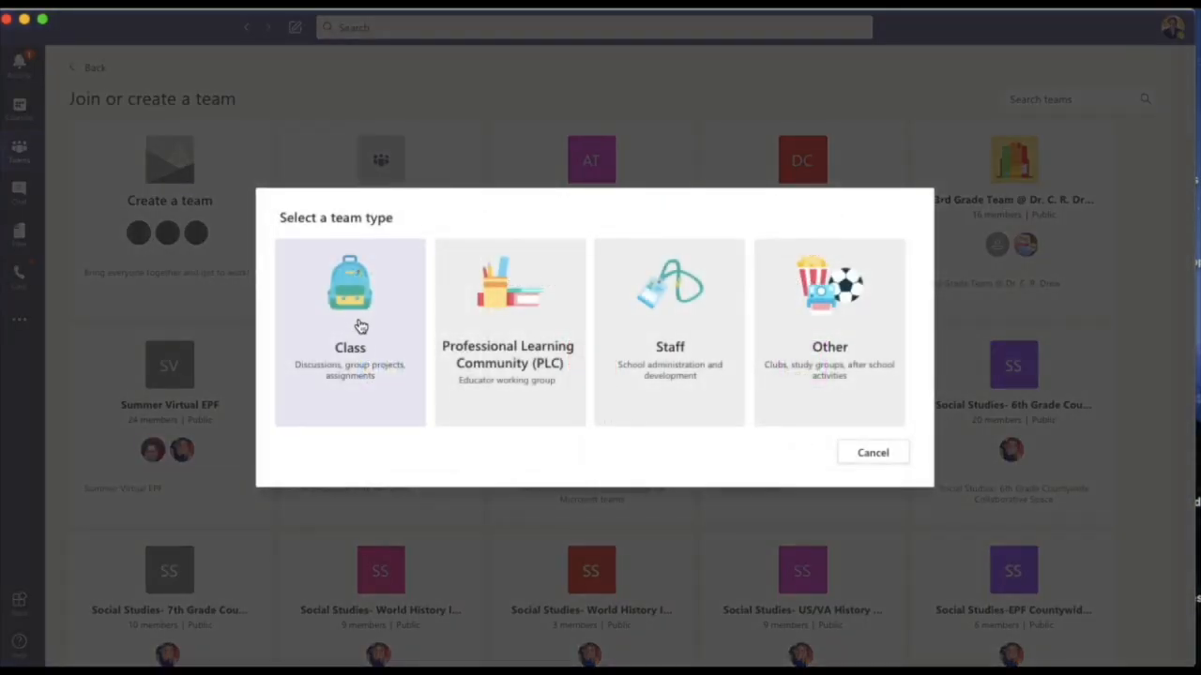
pyautogui.click(360, 323)
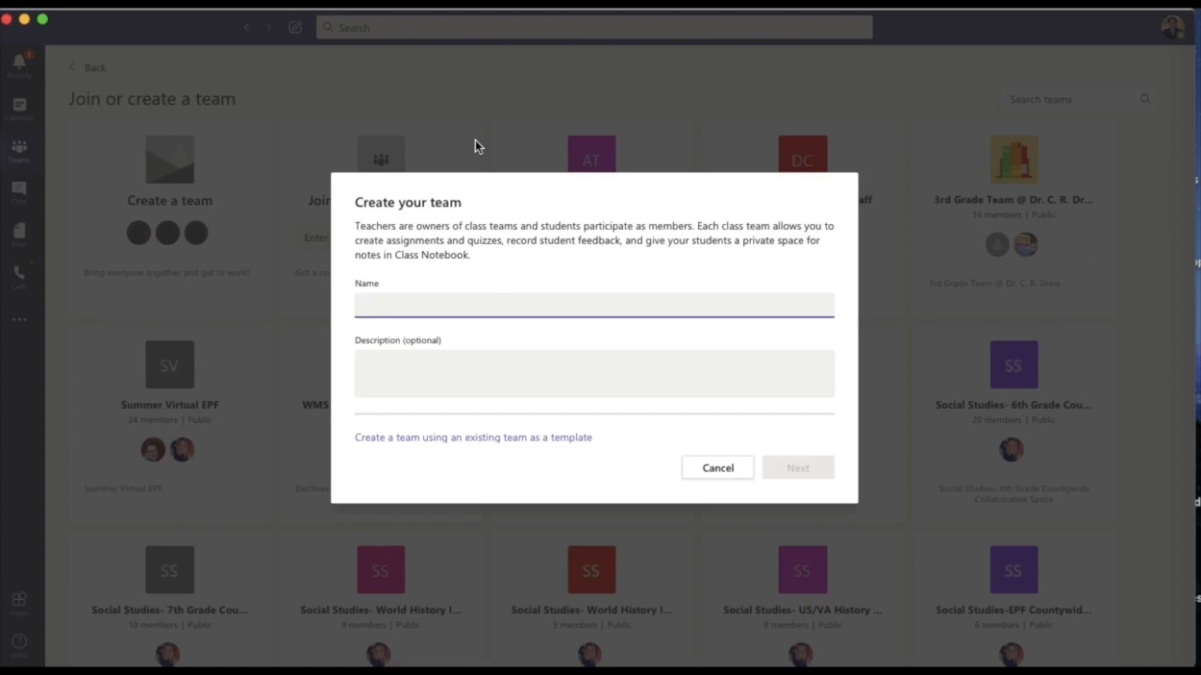
pyautogui.write('Hogwarts - Potions Class')
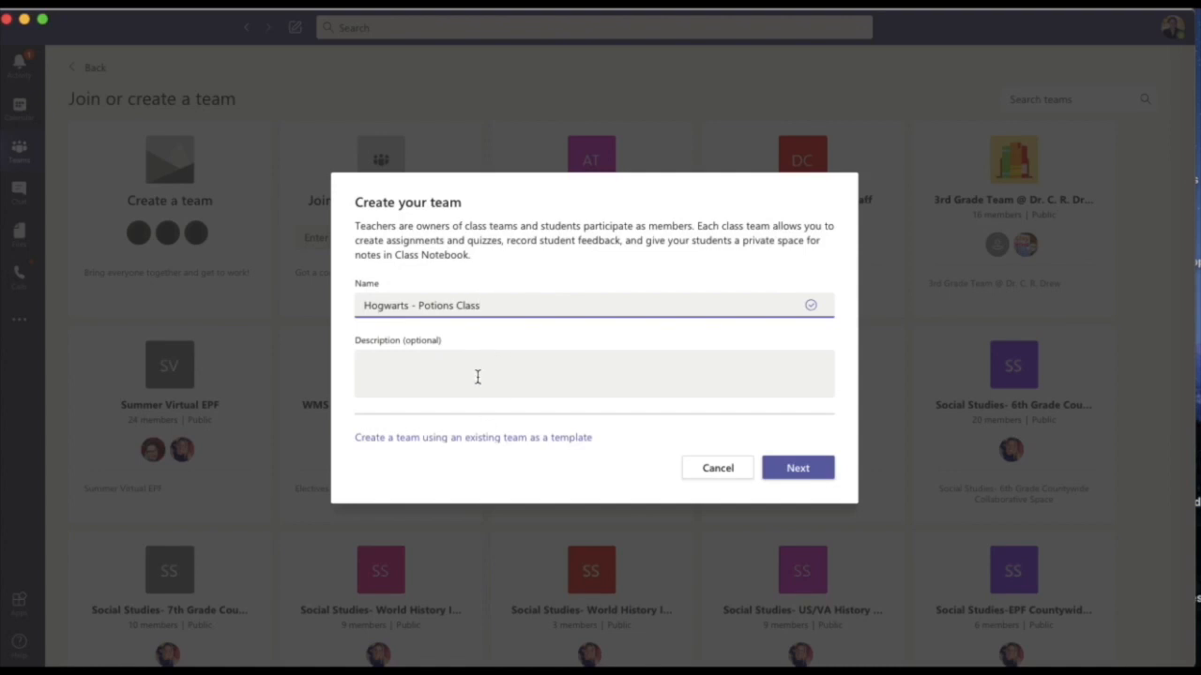
pyautogui.click(790, 475)
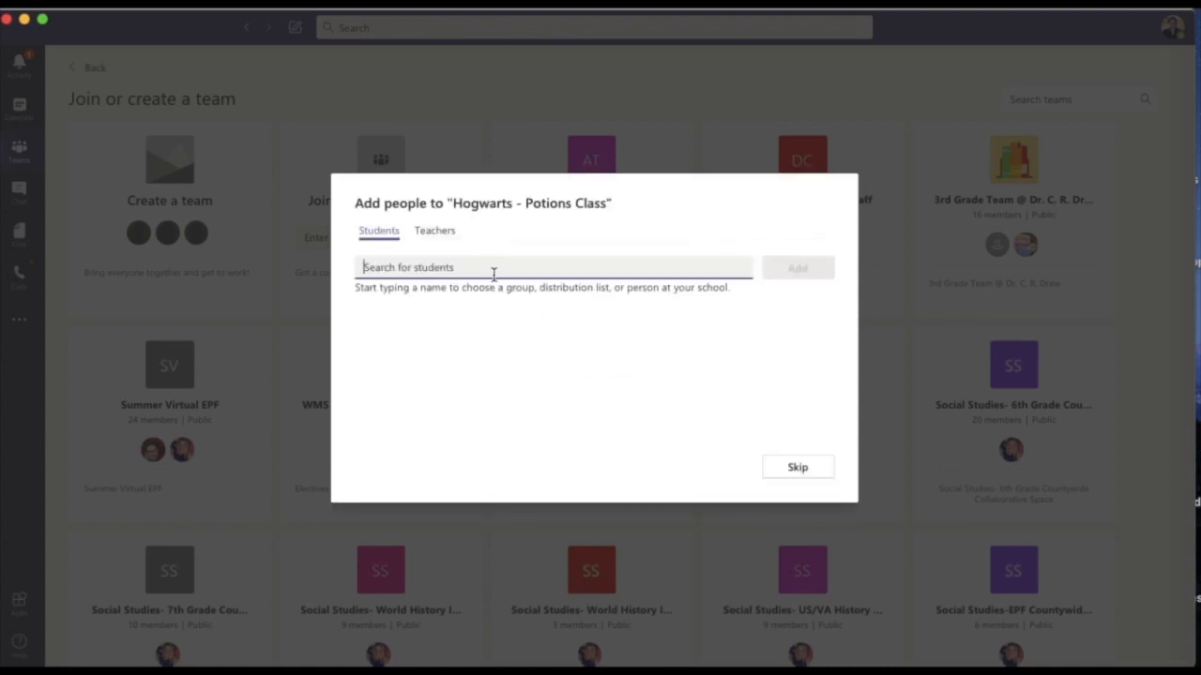
# Check the teacher and student options for adding people to the new team and skip adding anyone.
pyautogui.click(435, 234)
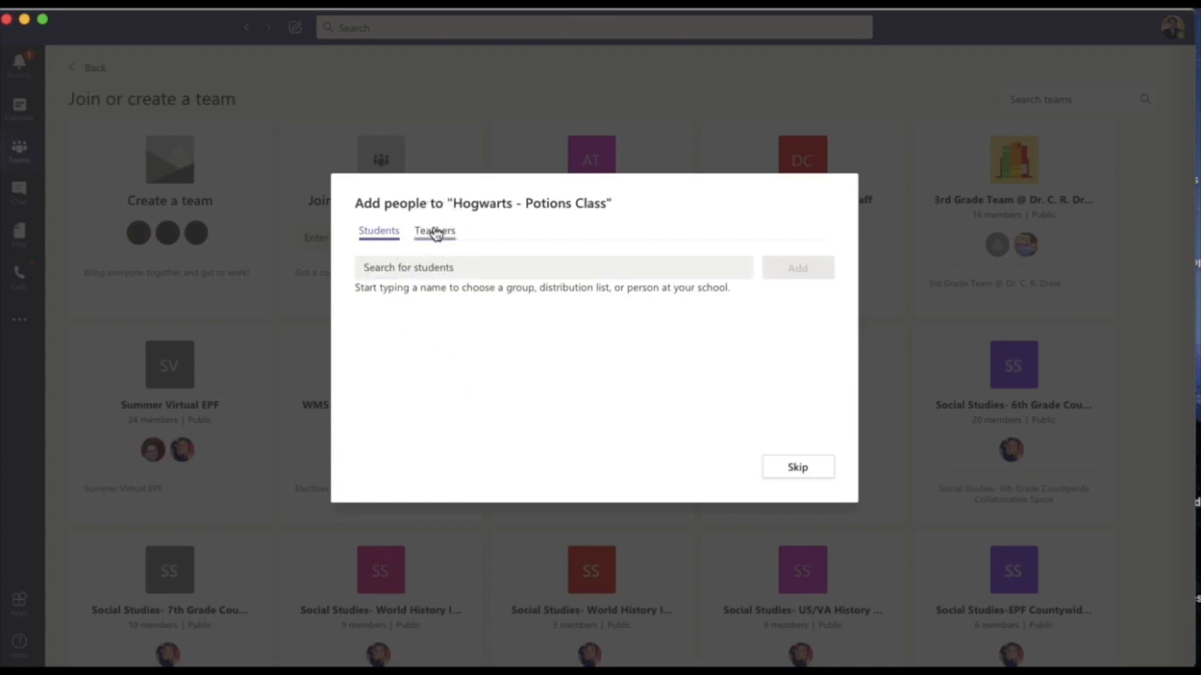
pyautogui.click(380, 231)
pyautogui.click(796, 468)
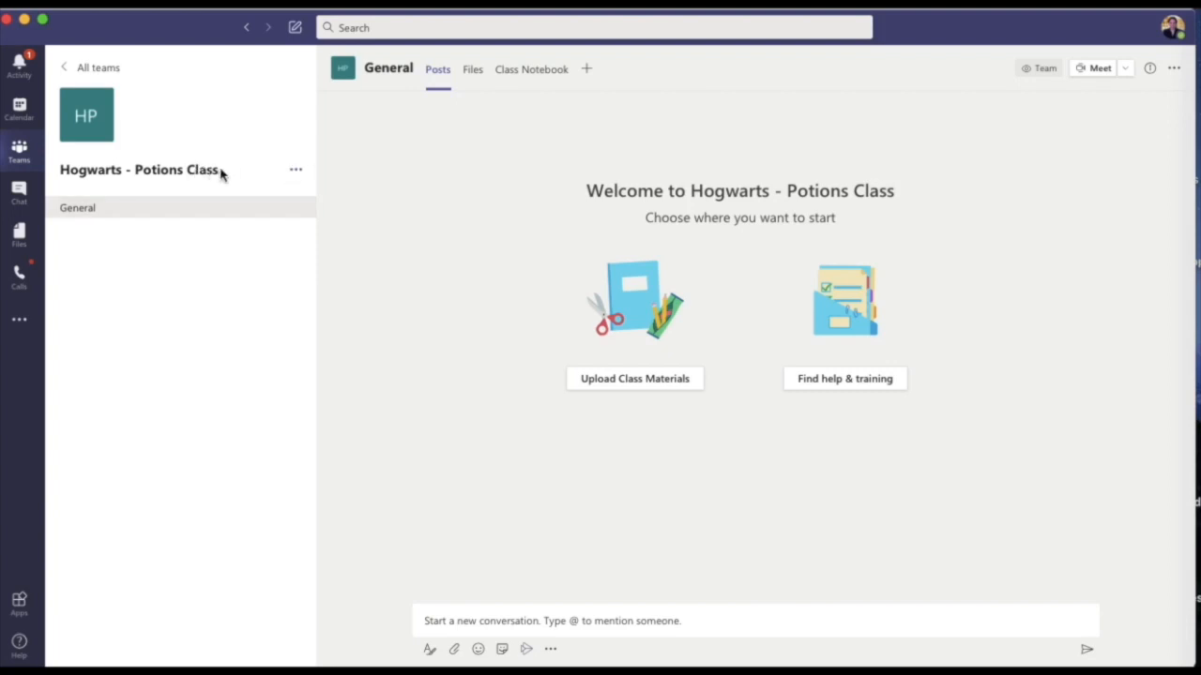
# Examine the new team's members, channels and settings, including the member permissions and the Fun stuff options.
pyautogui.click(295, 173)
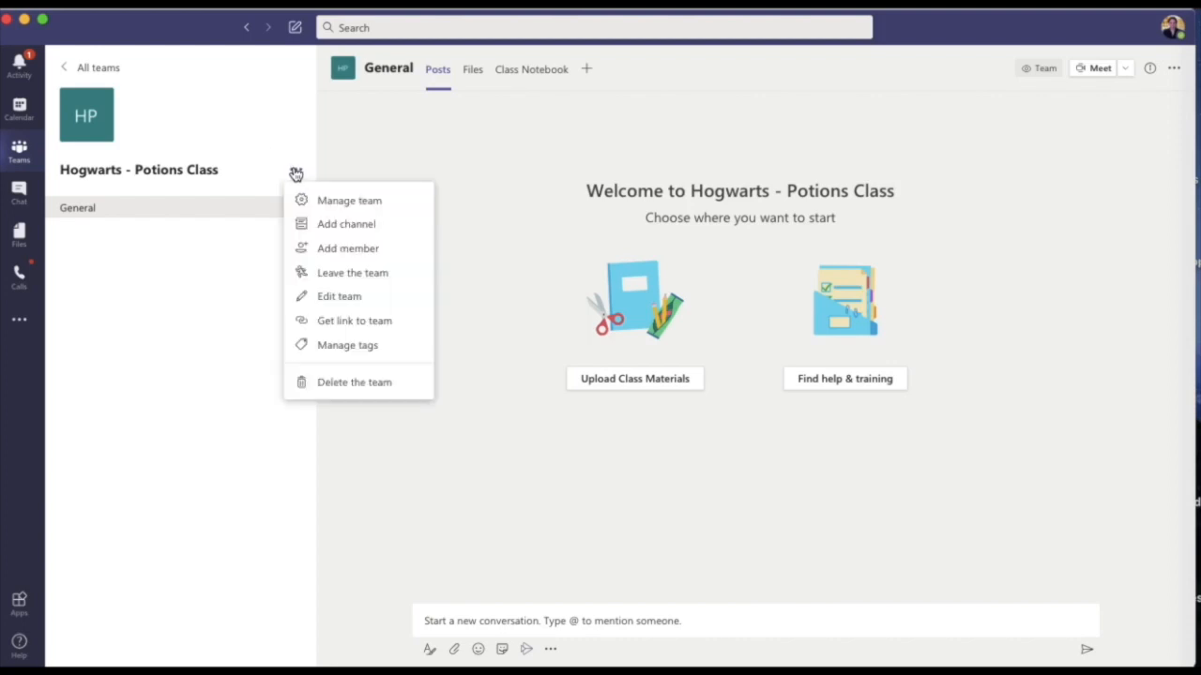
pyautogui.click(331, 200)
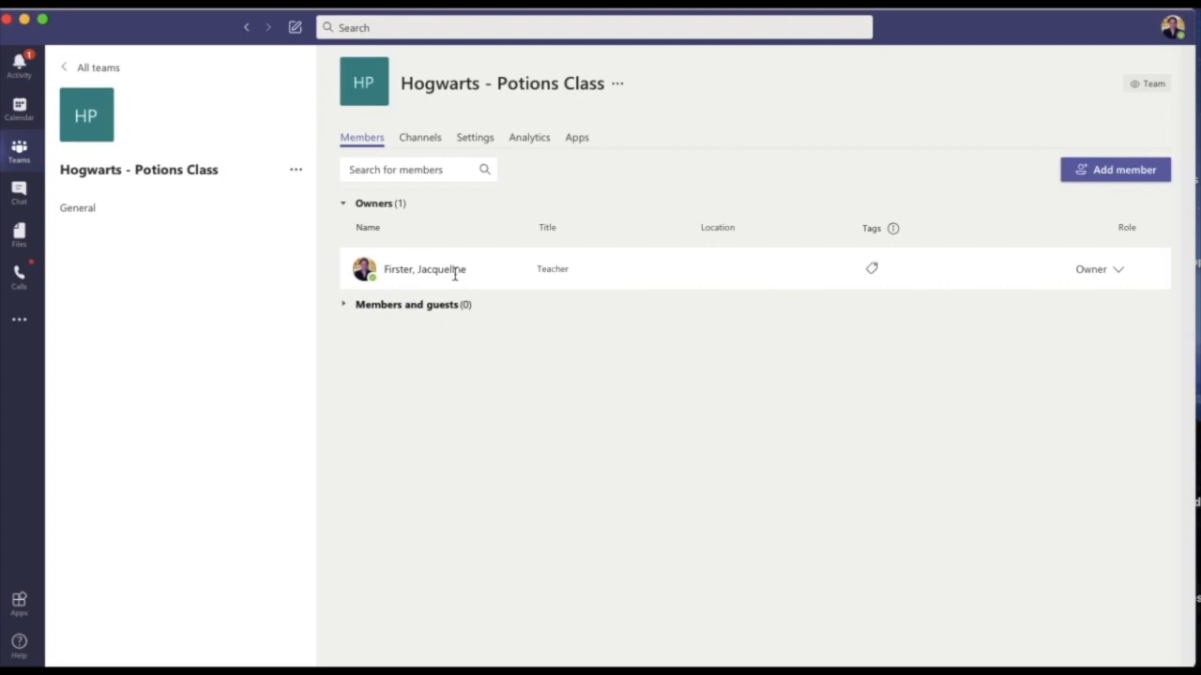
pyautogui.click(421, 137)
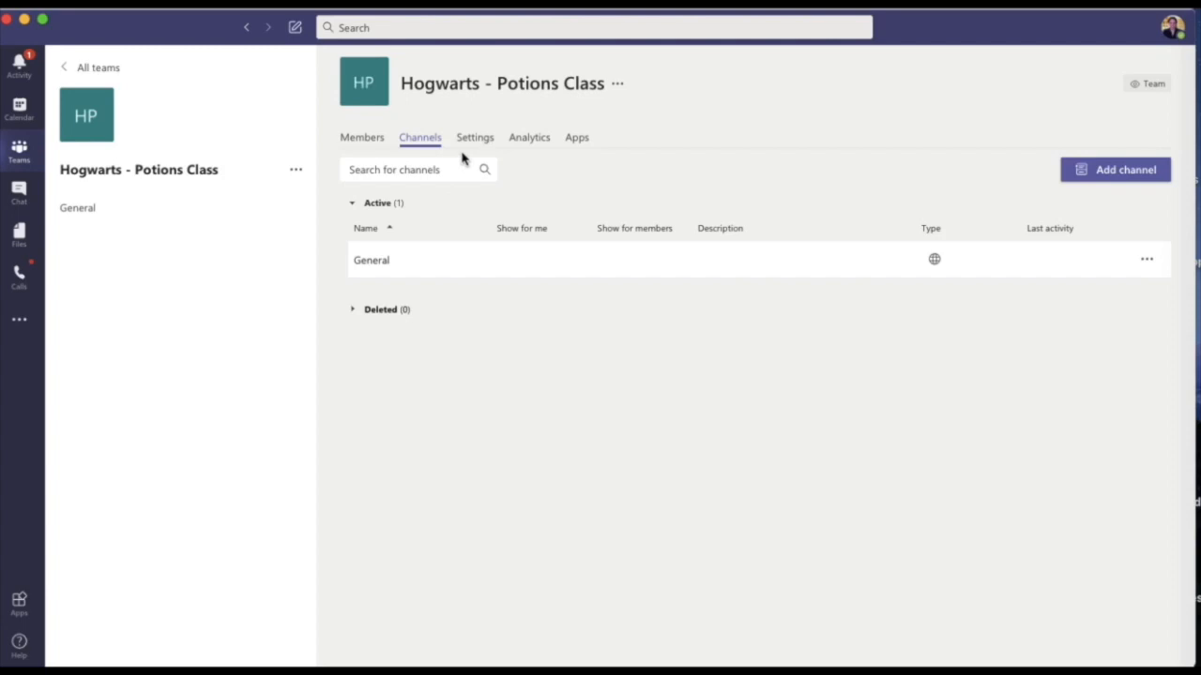
pyautogui.click(474, 138)
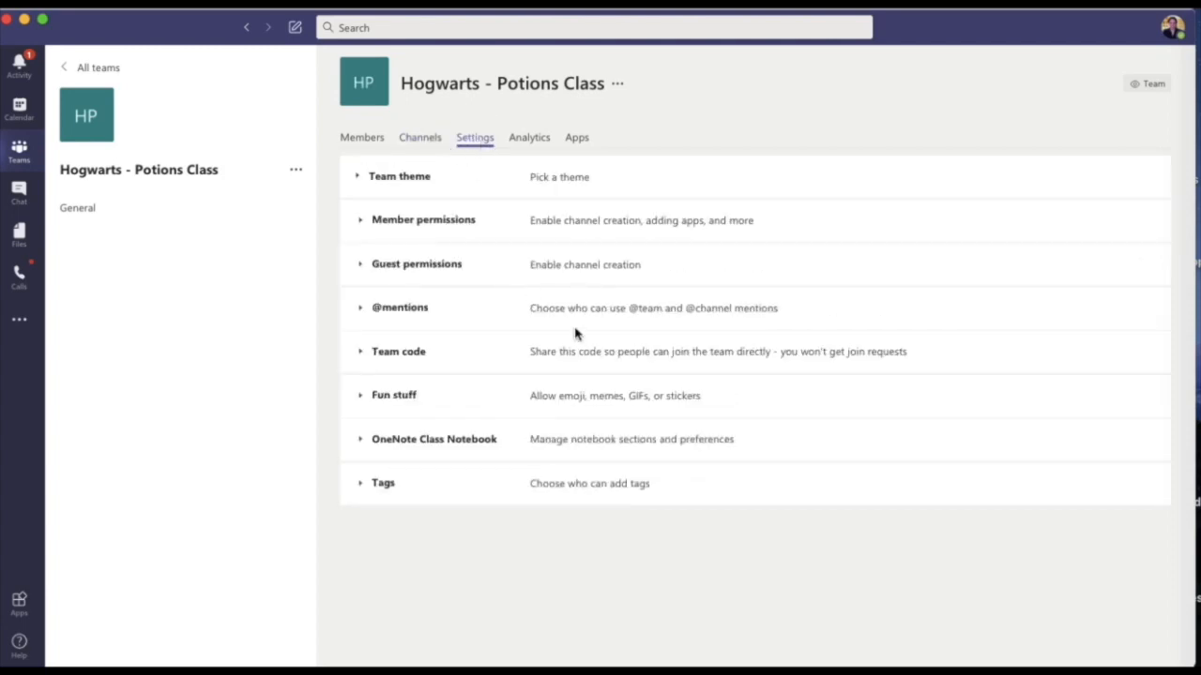
pyautogui.click(362, 221)
pyautogui.scroll(-3, 502, 307)
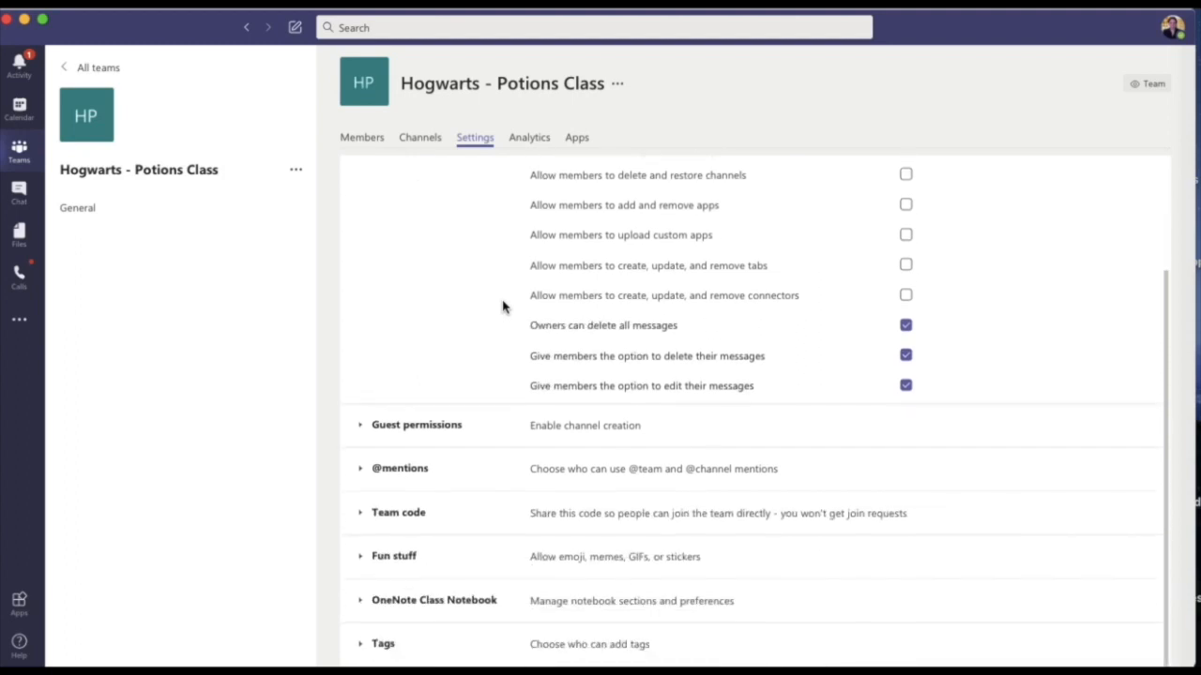
pyautogui.click(362, 558)
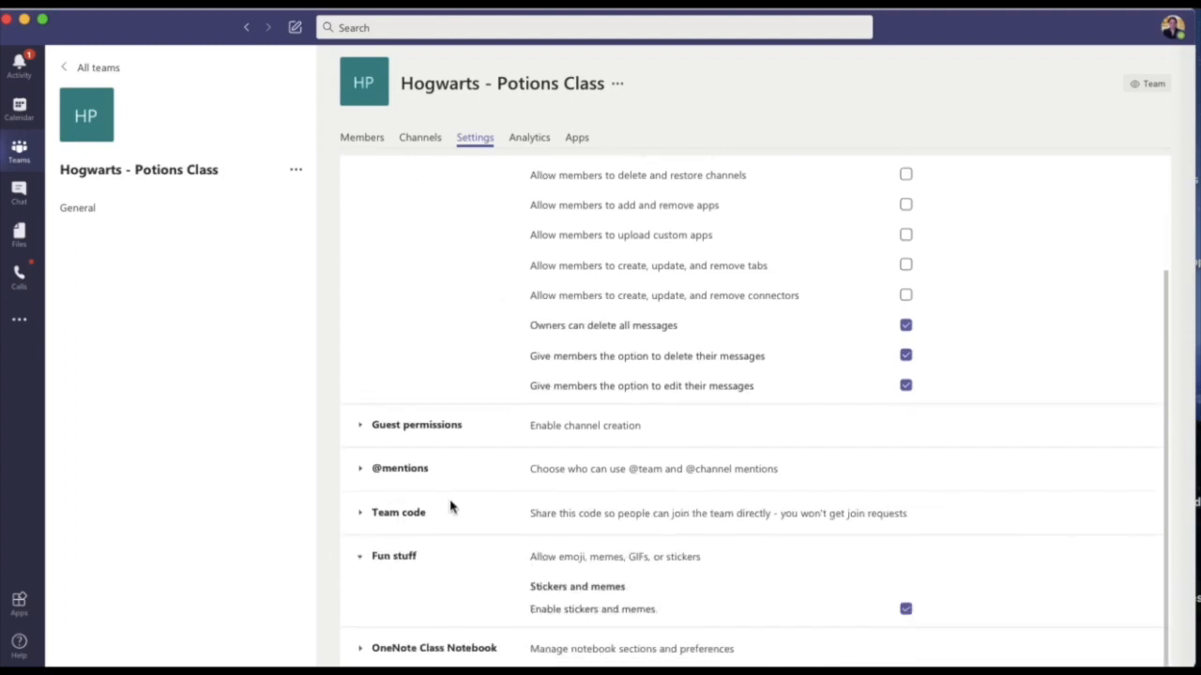
pyautogui.scroll(-1, 451, 506)
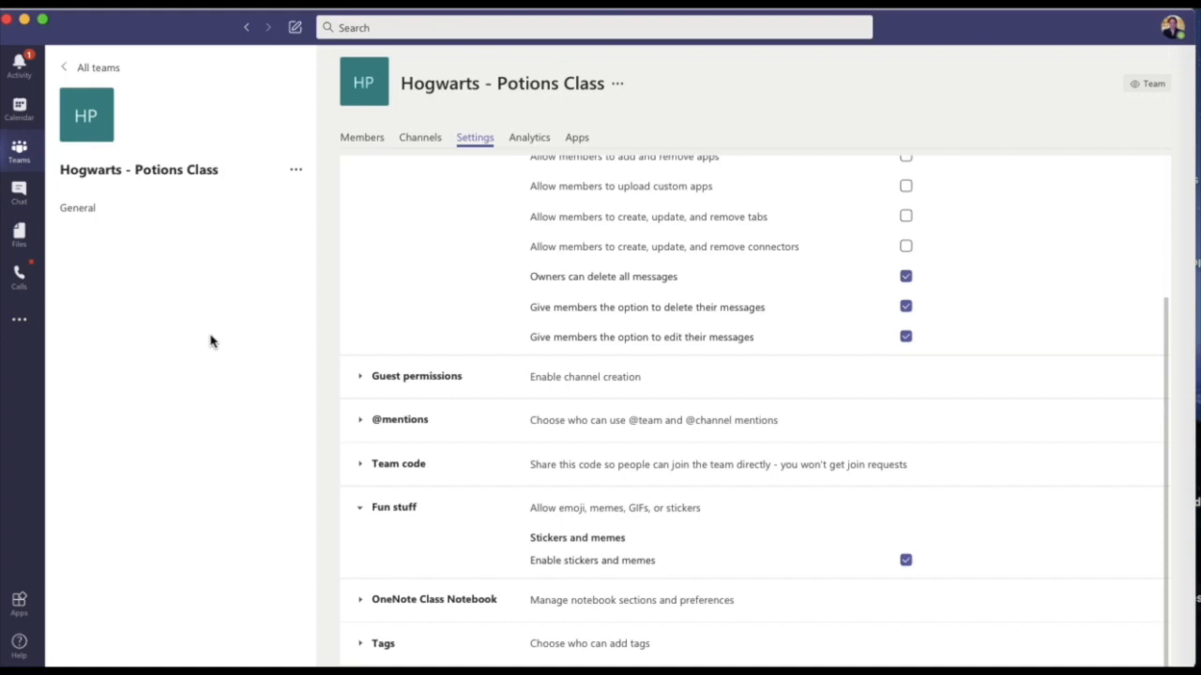
# Add a standard channel named "Room 1 - Gryffindor" to the Potions Class team, shown automatically in everyone's channel list.
pyautogui.click(295, 170)
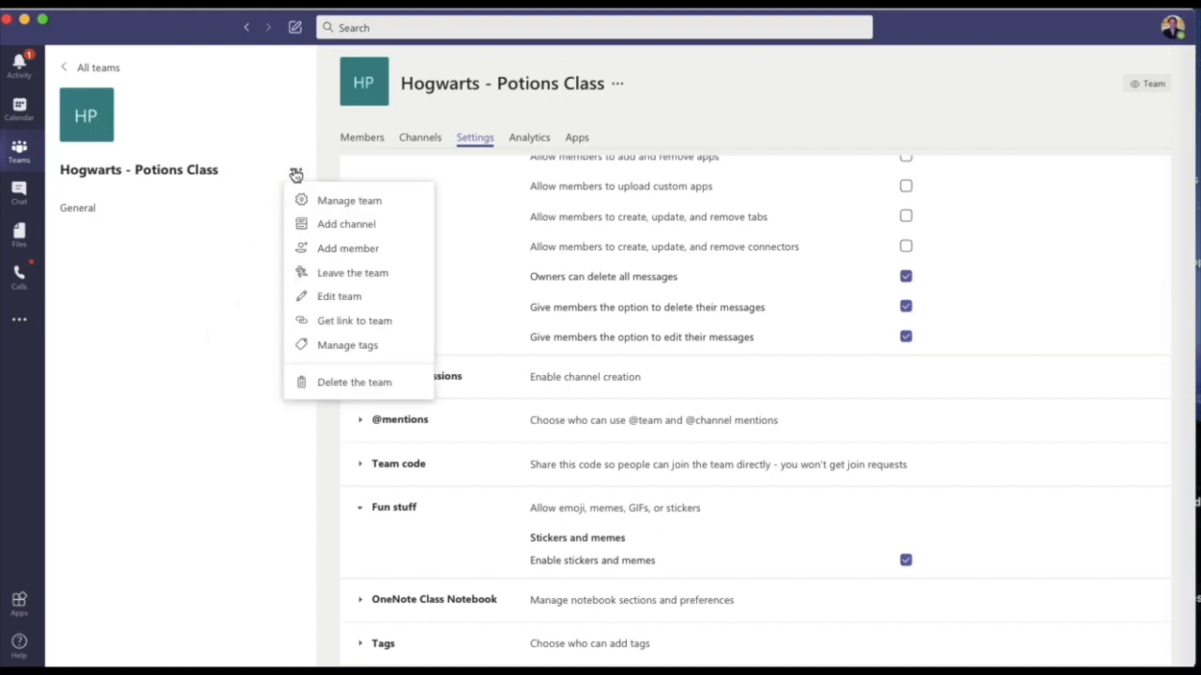
pyautogui.click(324, 229)
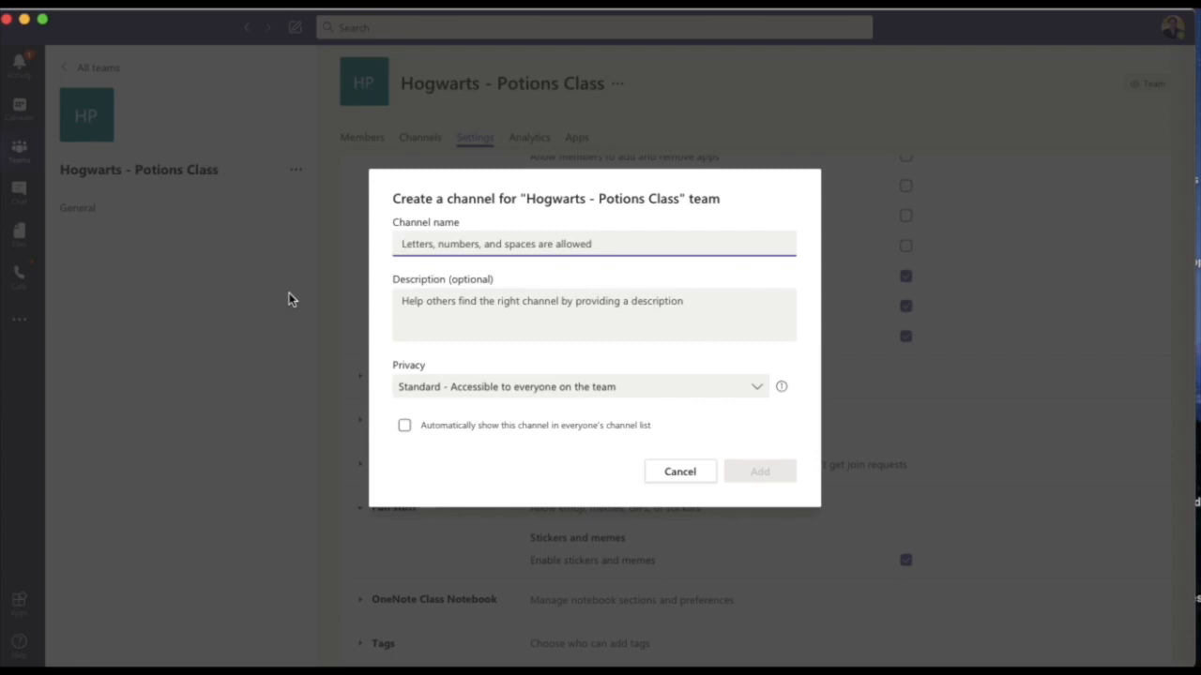
pyautogui.write('Room 1 - ')
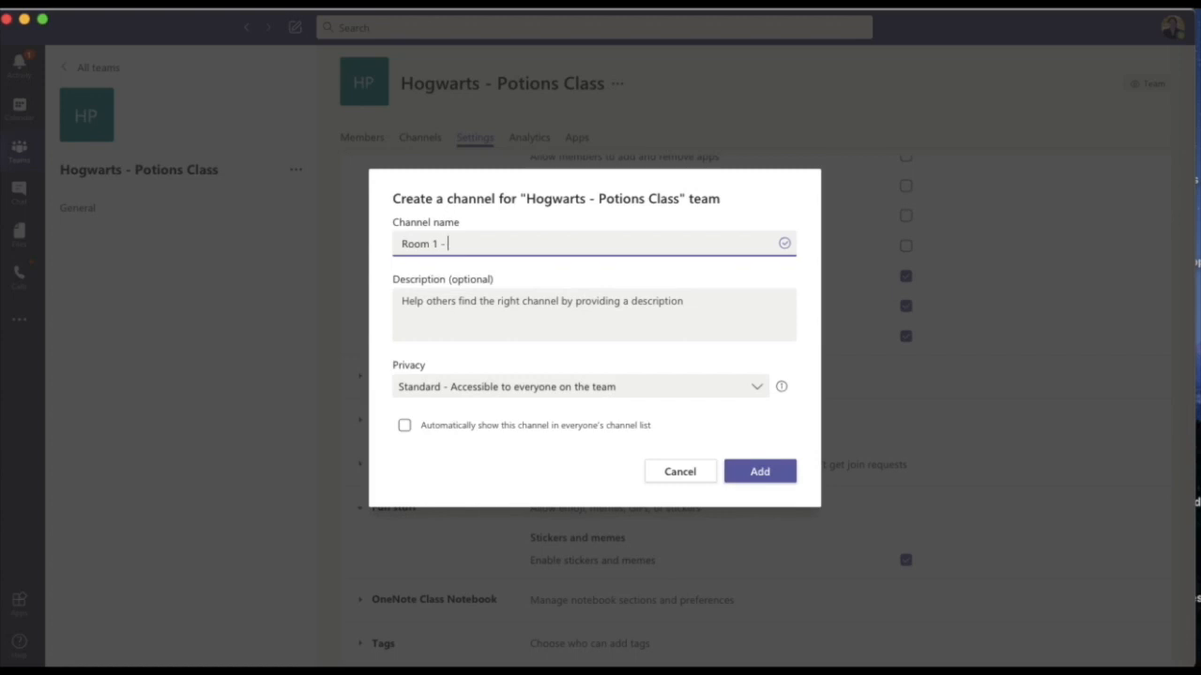
pyautogui.write('Gryffindonr')
pyautogui.click(713, 393)
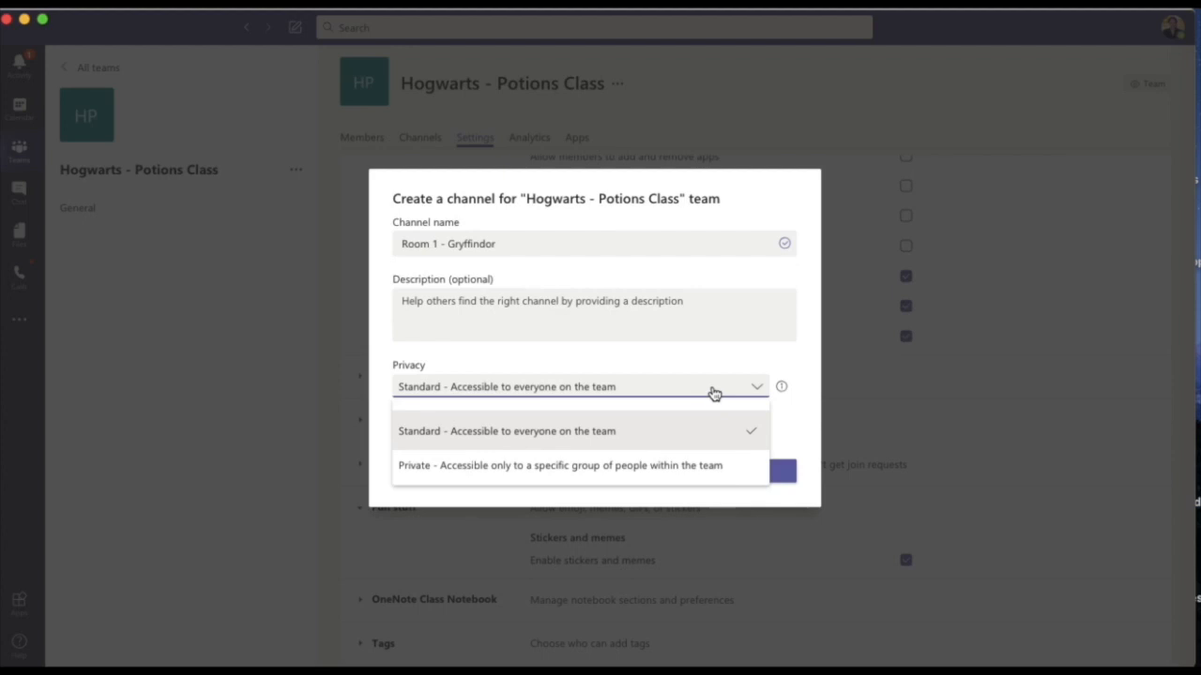
pyautogui.click(793, 438)
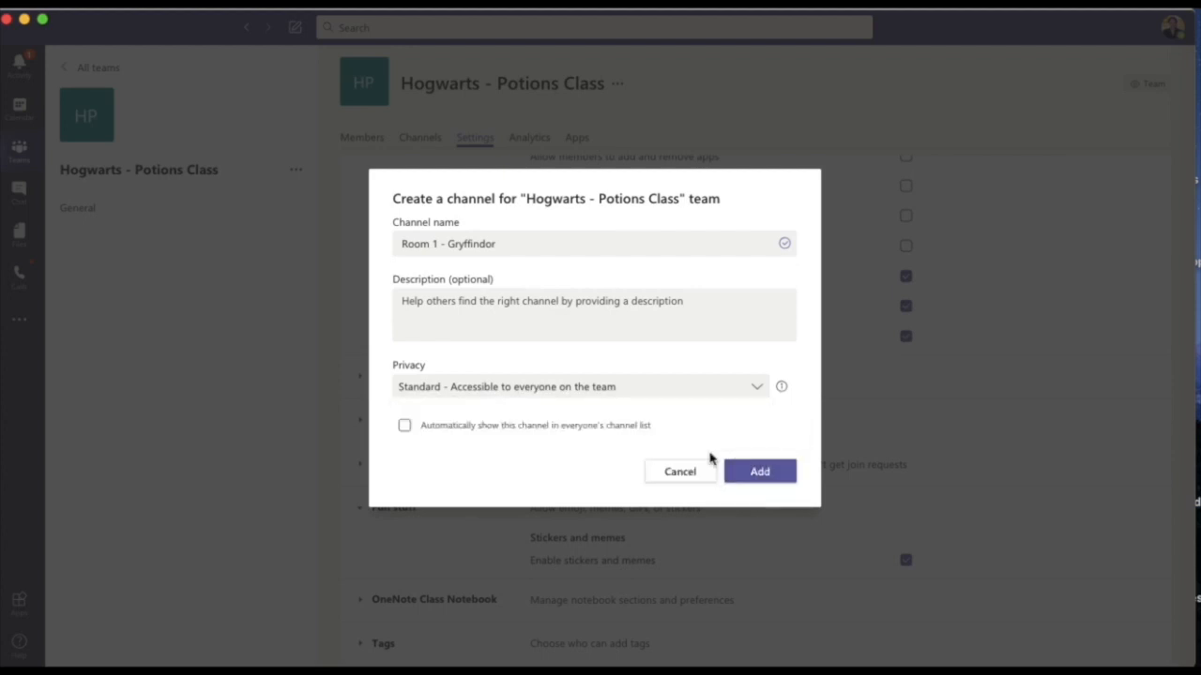
pyautogui.click(405, 425)
pyautogui.click(759, 474)
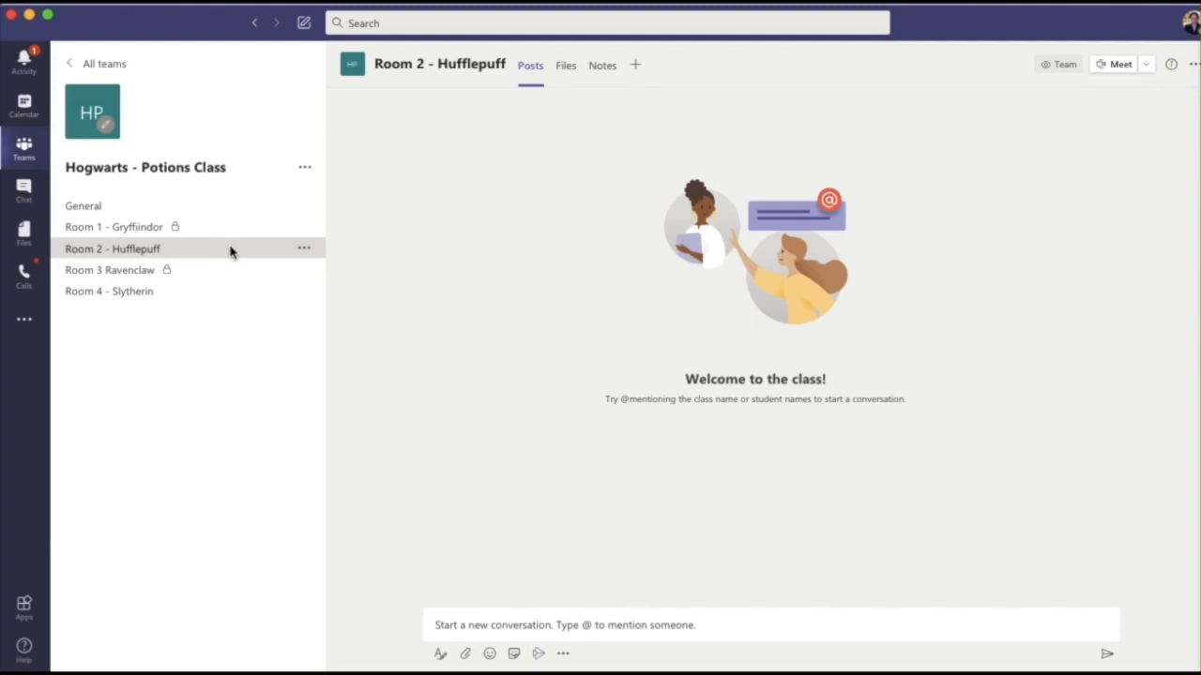
# Examine the management settings of the Room 2 - Hufflepuff channel, including its moderation and posting permissions.
pyautogui.click(304, 251)
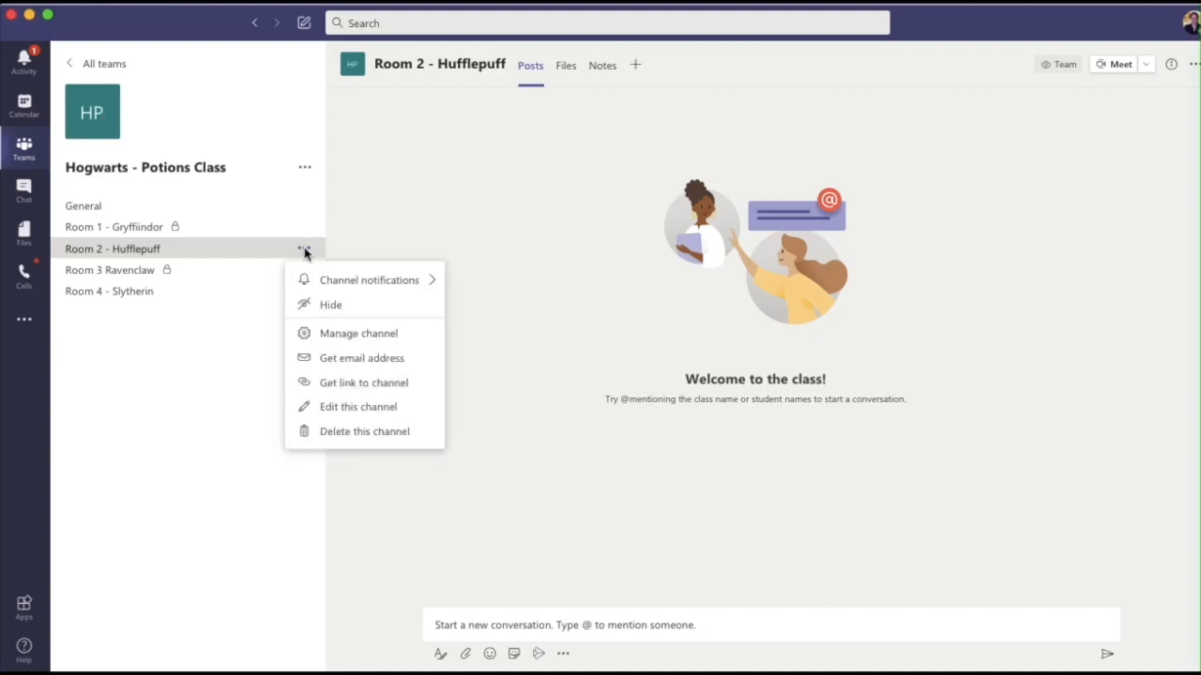
pyautogui.click(342, 336)
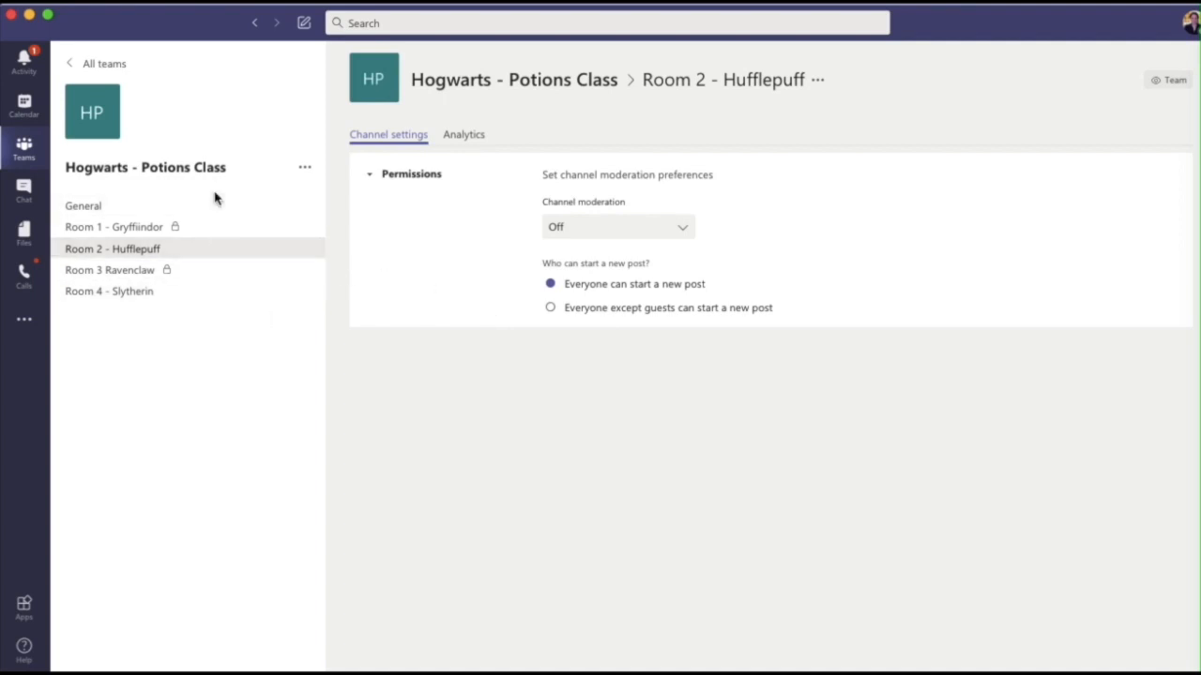
# Upload 1-Hogwarts.jpg from the Desktop as the avatar of the Hogwarts - Potions Class team.
pyautogui.moveTo(152, 118)
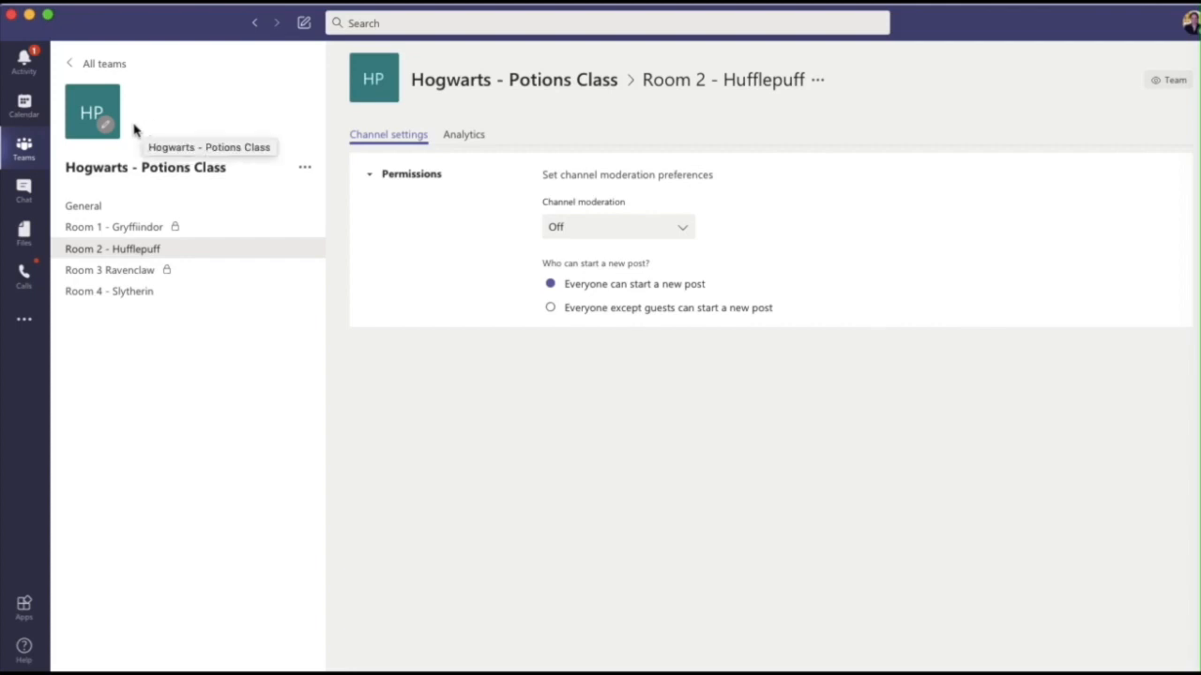
pyautogui.click(106, 132)
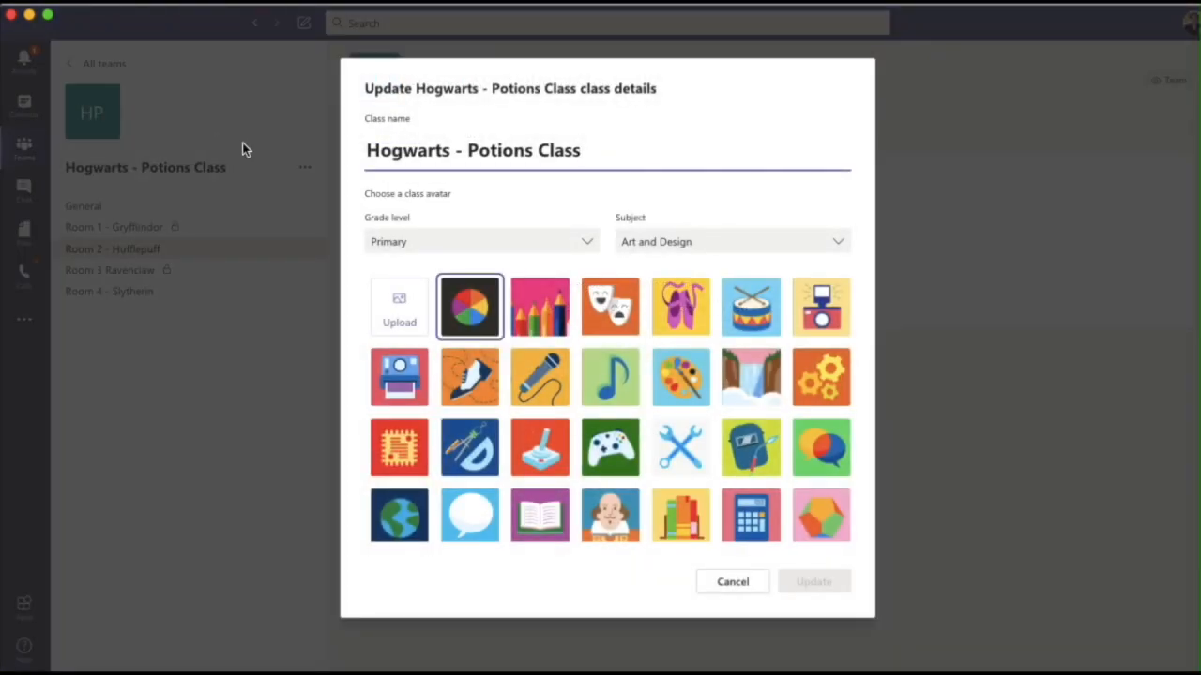
pyautogui.click(404, 329)
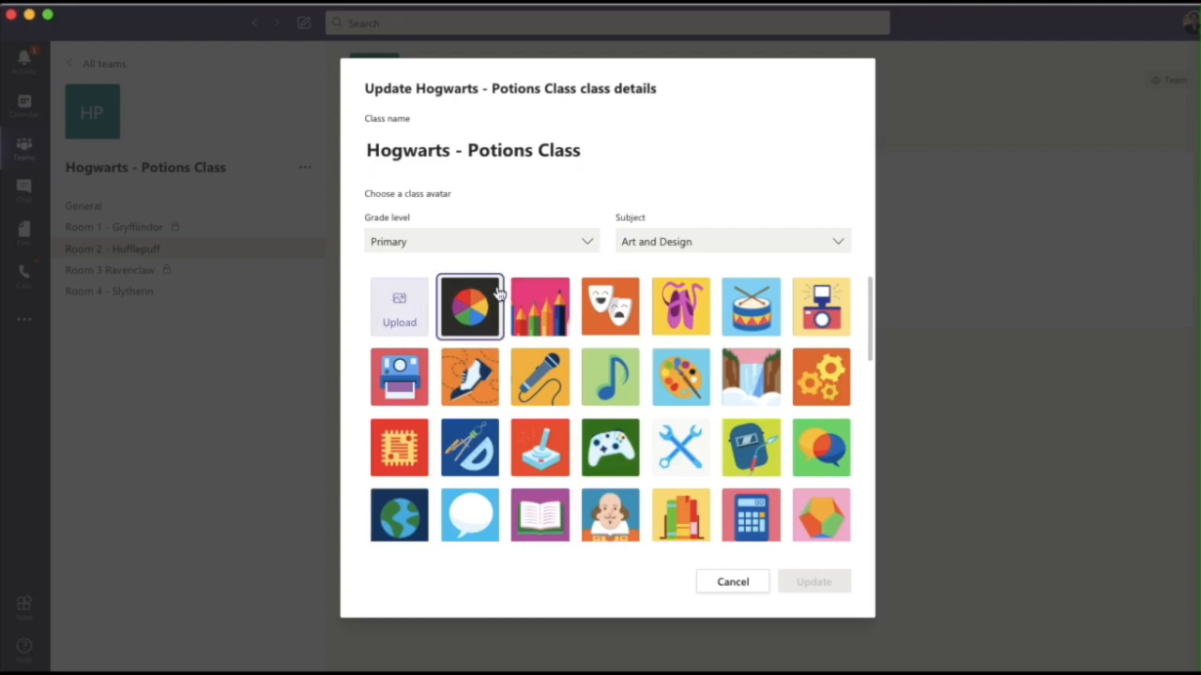
pyautogui.click(400, 312)
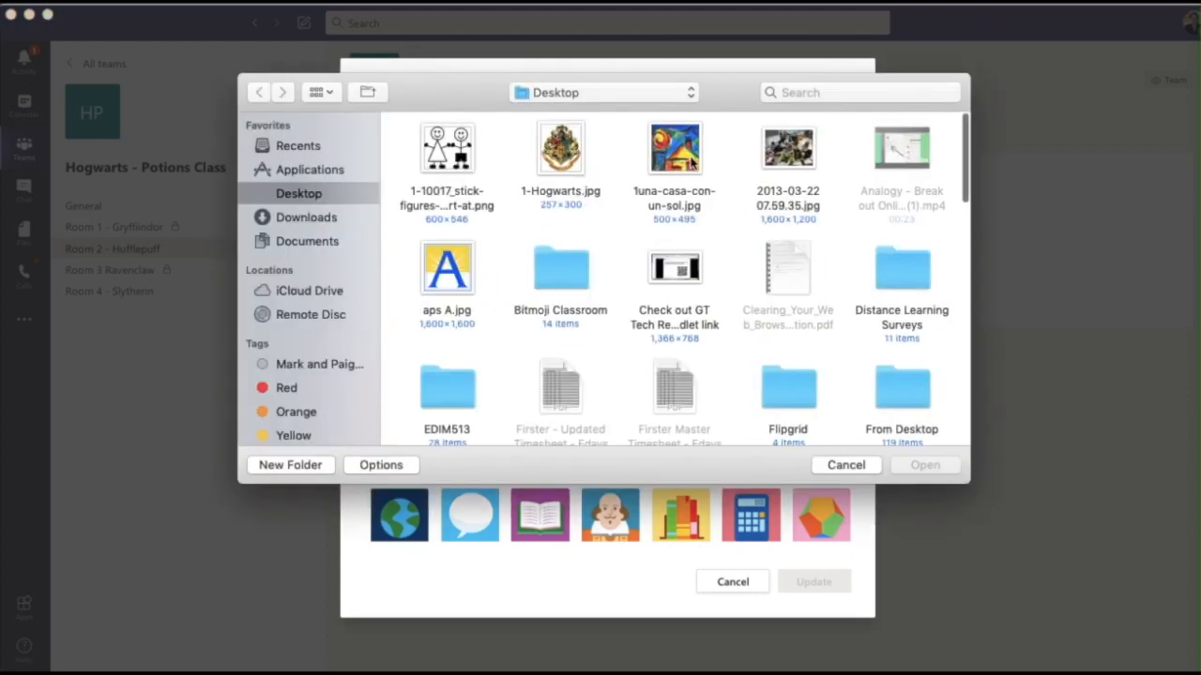
pyautogui.click(572, 157)
pyautogui.click(917, 465)
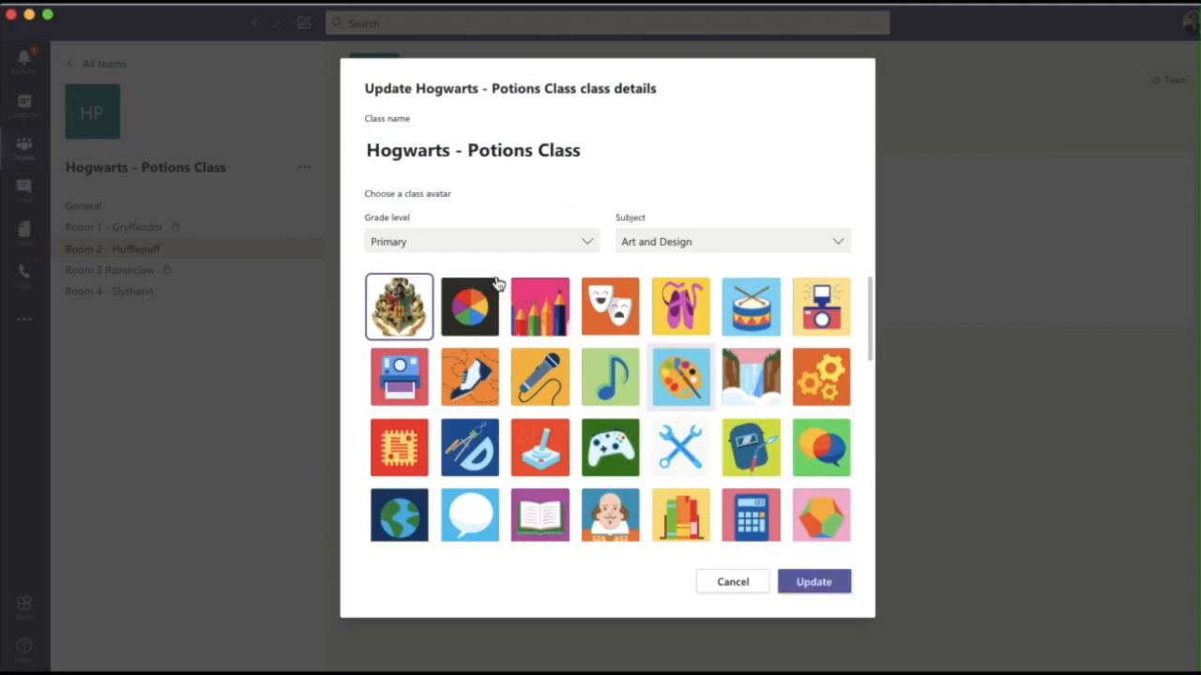
# Look through the stock avatars and subject choices, and save the class details with the uploaded picture.
pyautogui.scroll(-5, 581, 333)
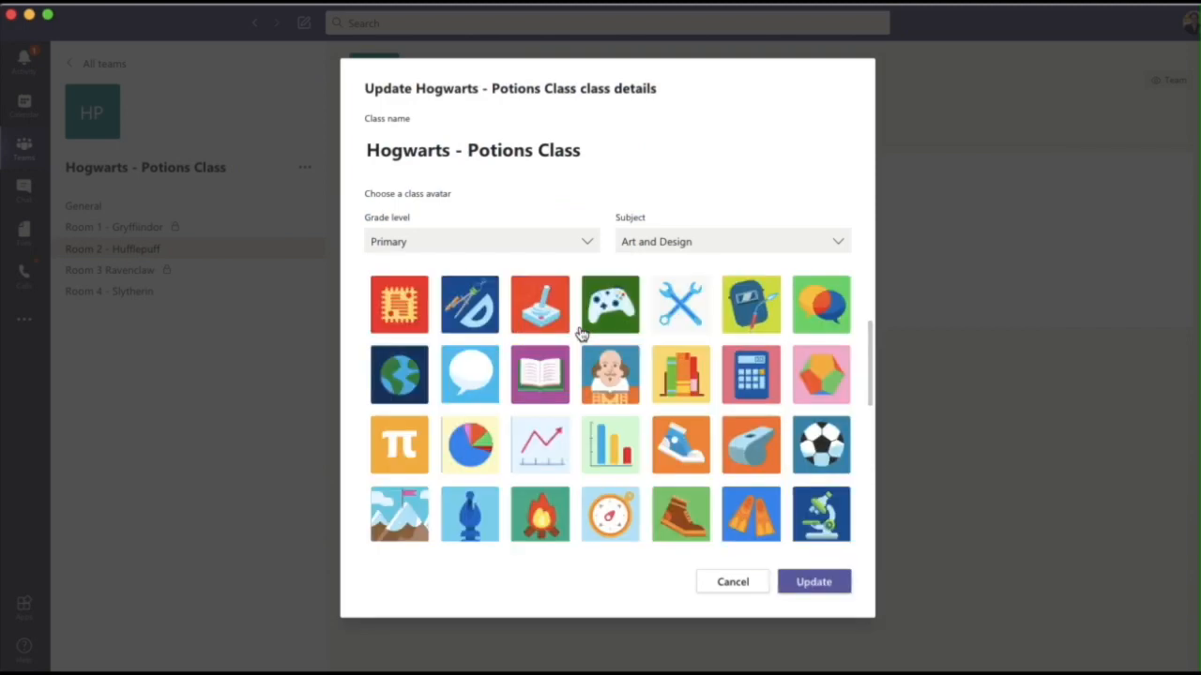
pyautogui.scroll(-5, 583, 334)
pyautogui.scroll(10, 581, 332)
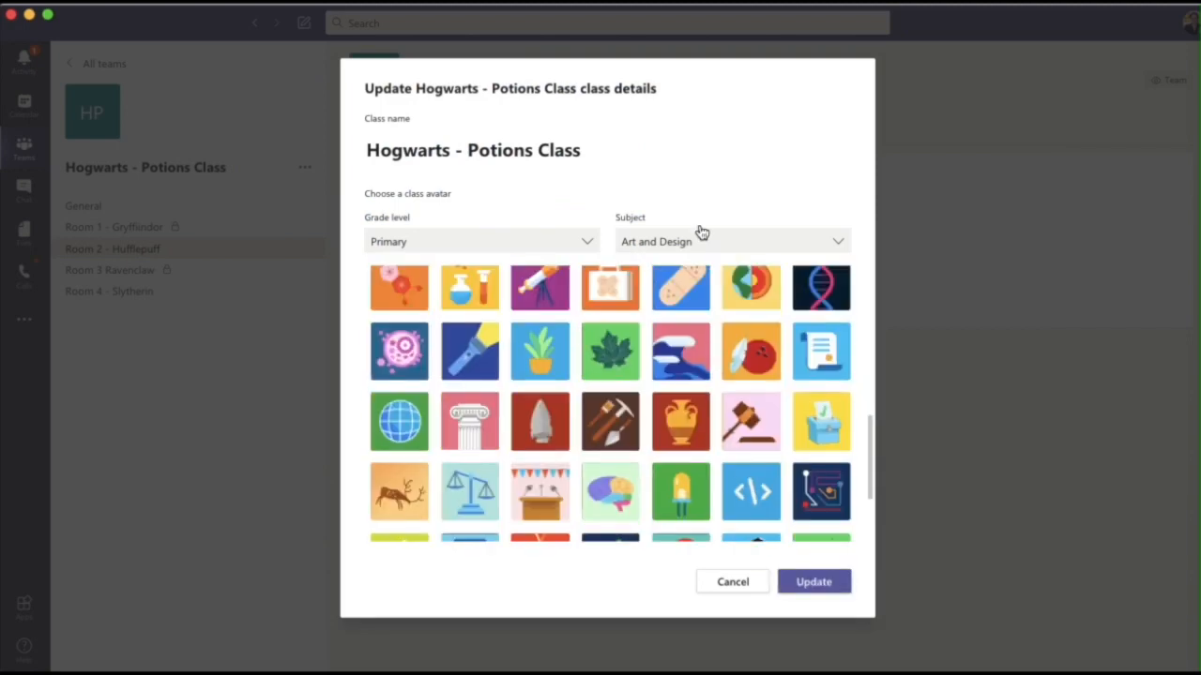
pyautogui.click(700, 242)
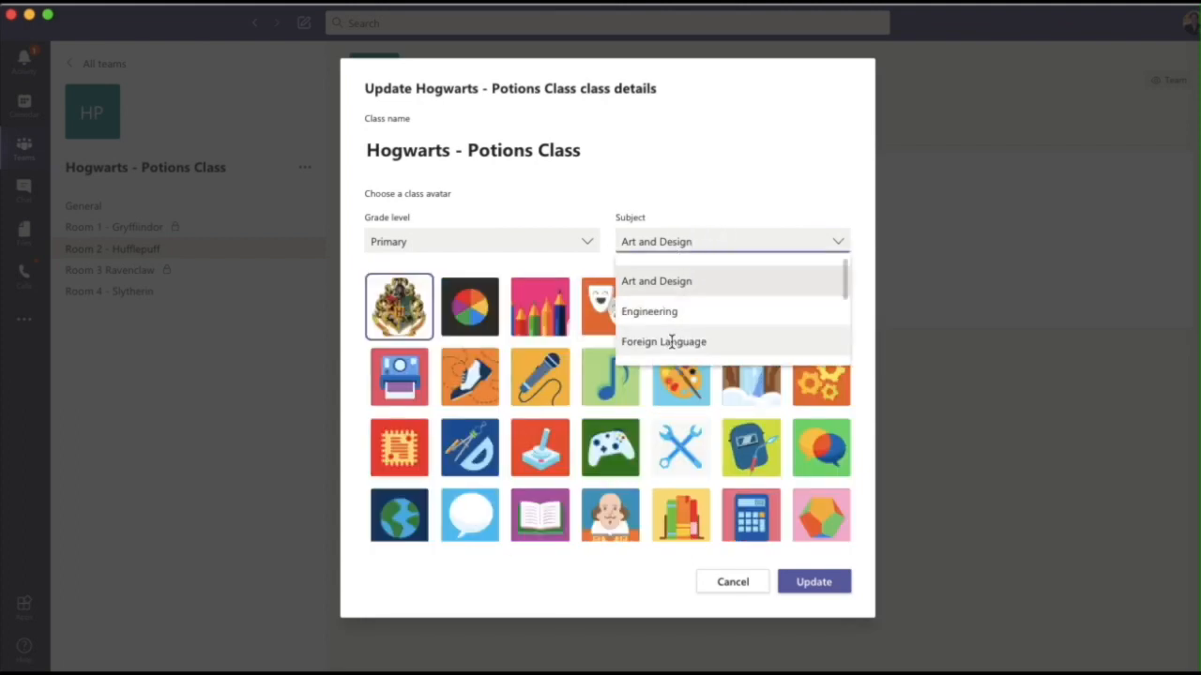
pyautogui.scroll(-1, 671, 343)
pyautogui.scroll(-1, 672, 343)
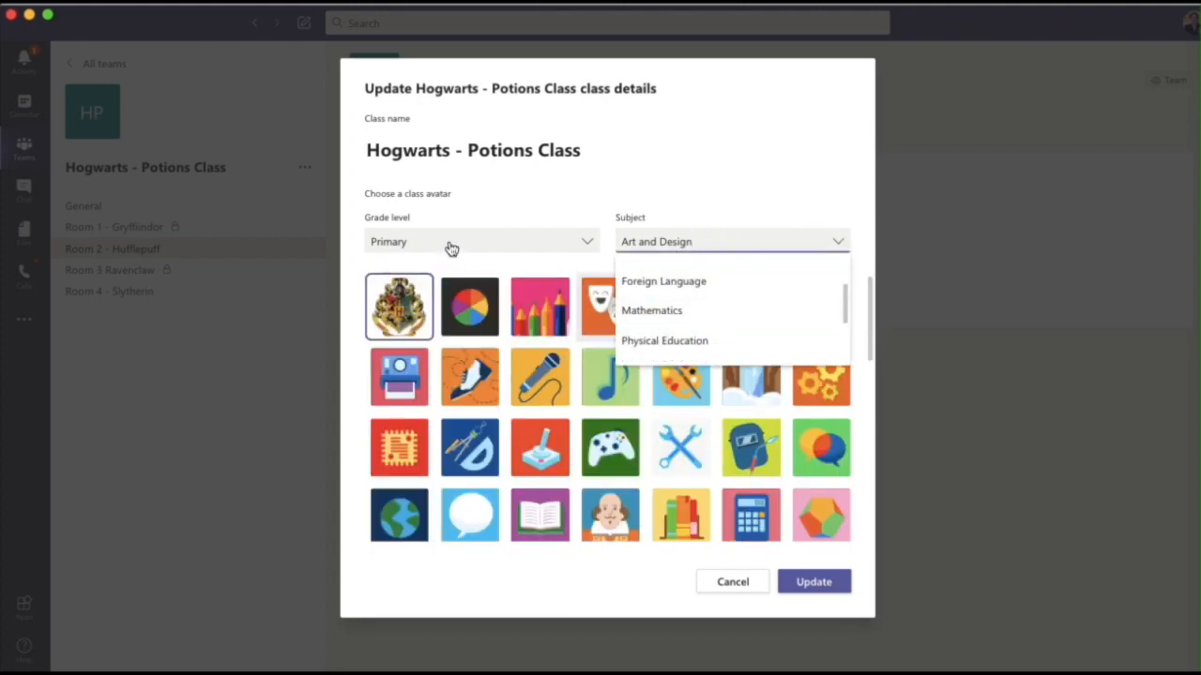
pyautogui.click(806, 584)
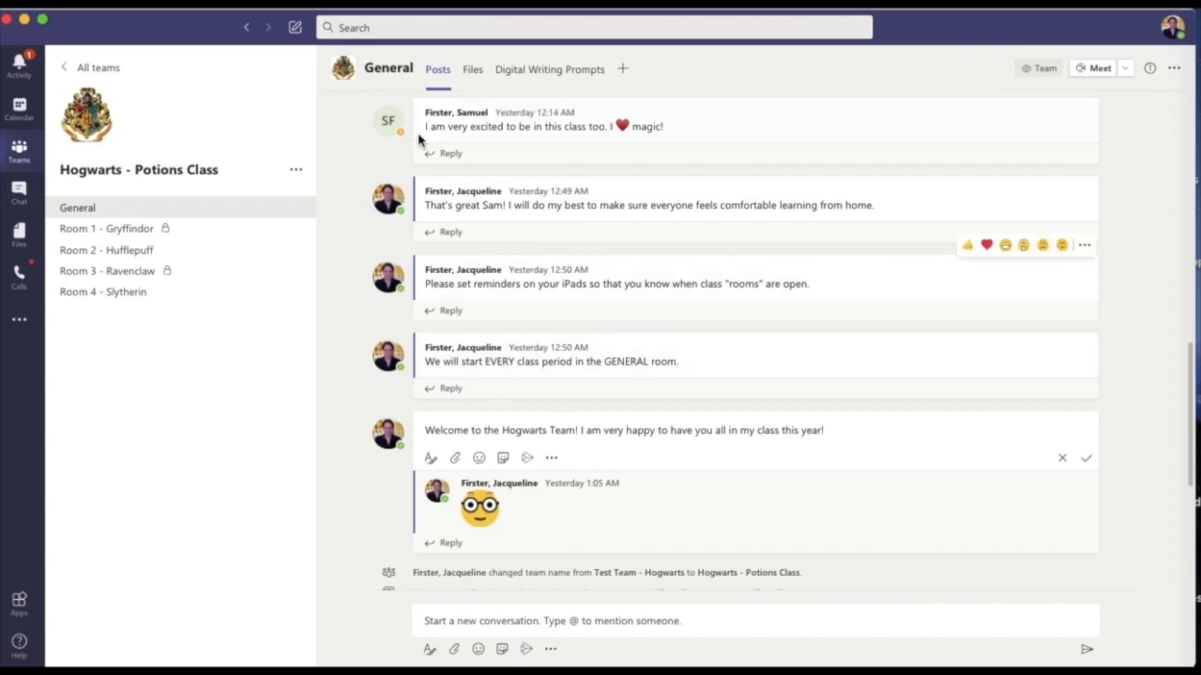
# Check the upload and new-file options for the General channel's files without adding anything.
pyautogui.click(470, 73)
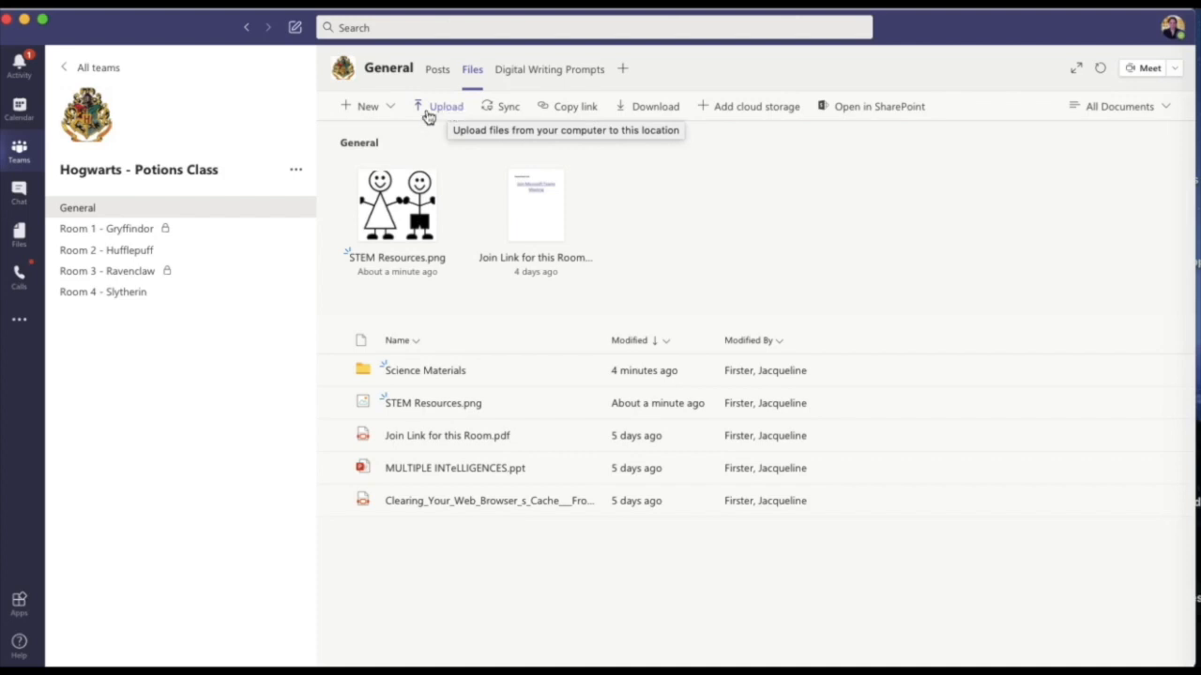
pyautogui.click(446, 109)
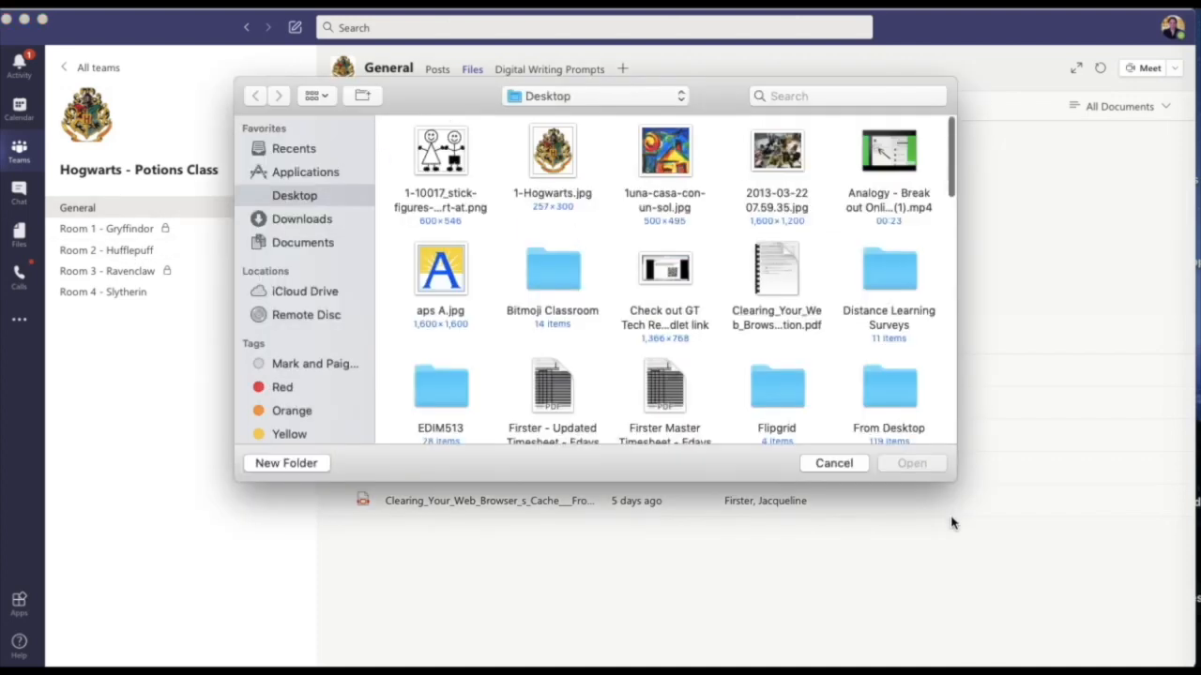
pyautogui.click(834, 464)
pyautogui.click(374, 109)
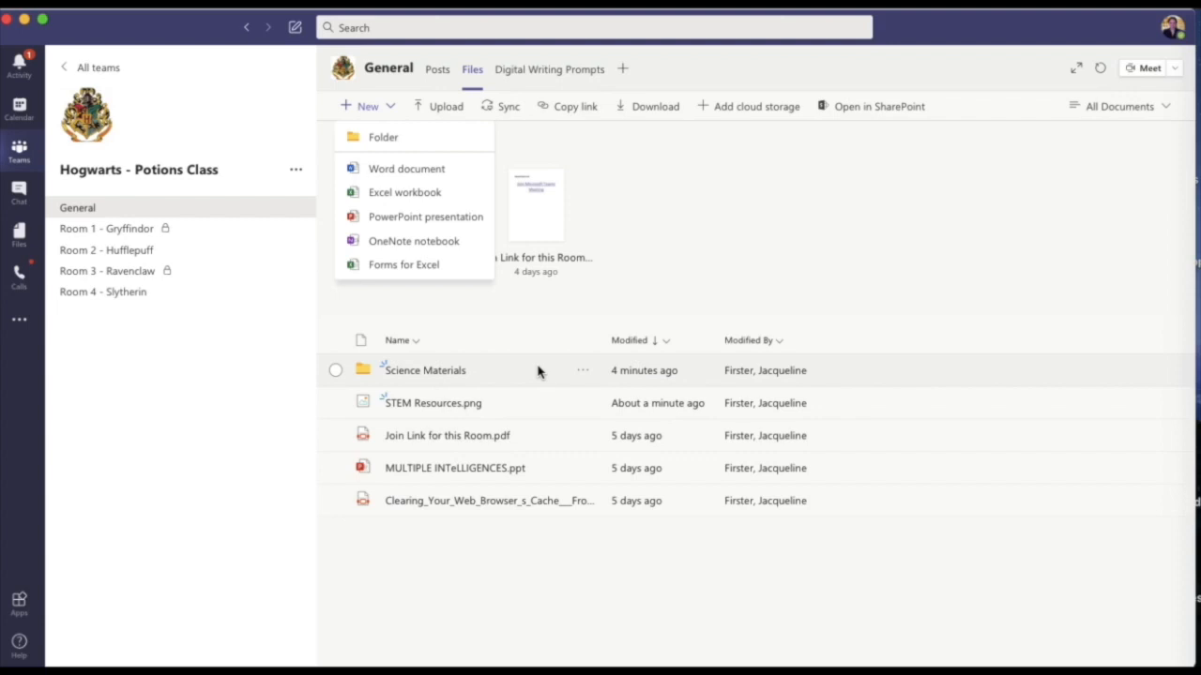
pyautogui.click(433, 562)
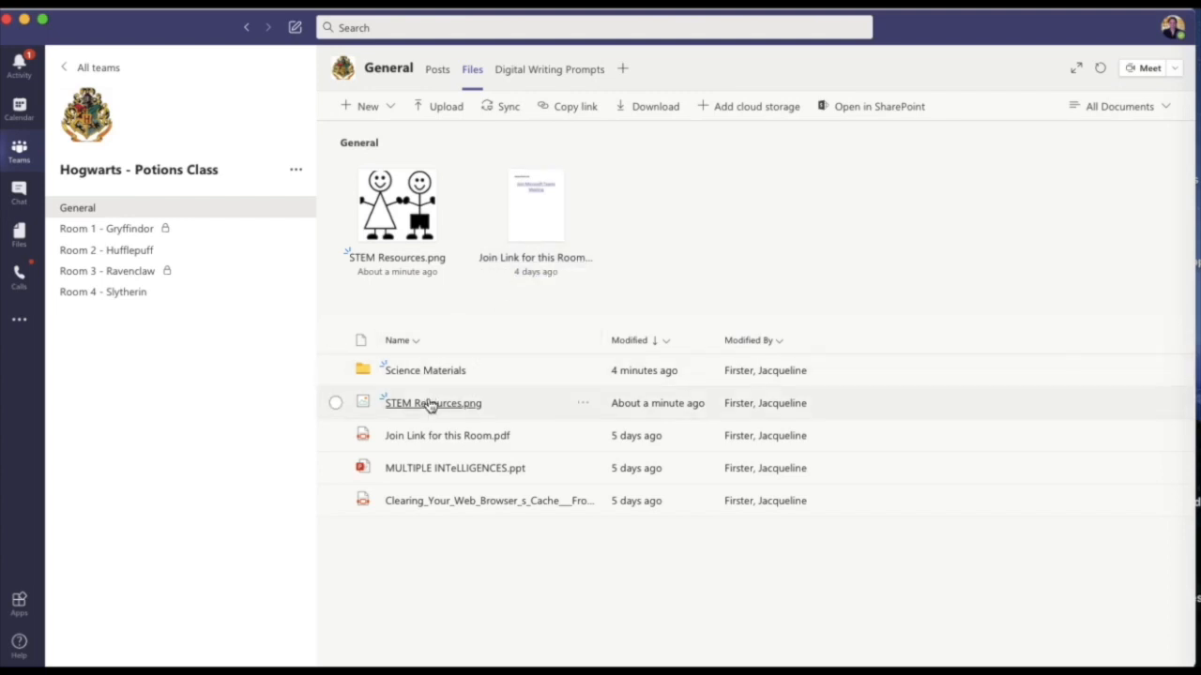
# Check the file options of Join Link for this Room.pdf, including pinning, and view the Digital Writing Prompts content.
pyautogui.click(335, 436)
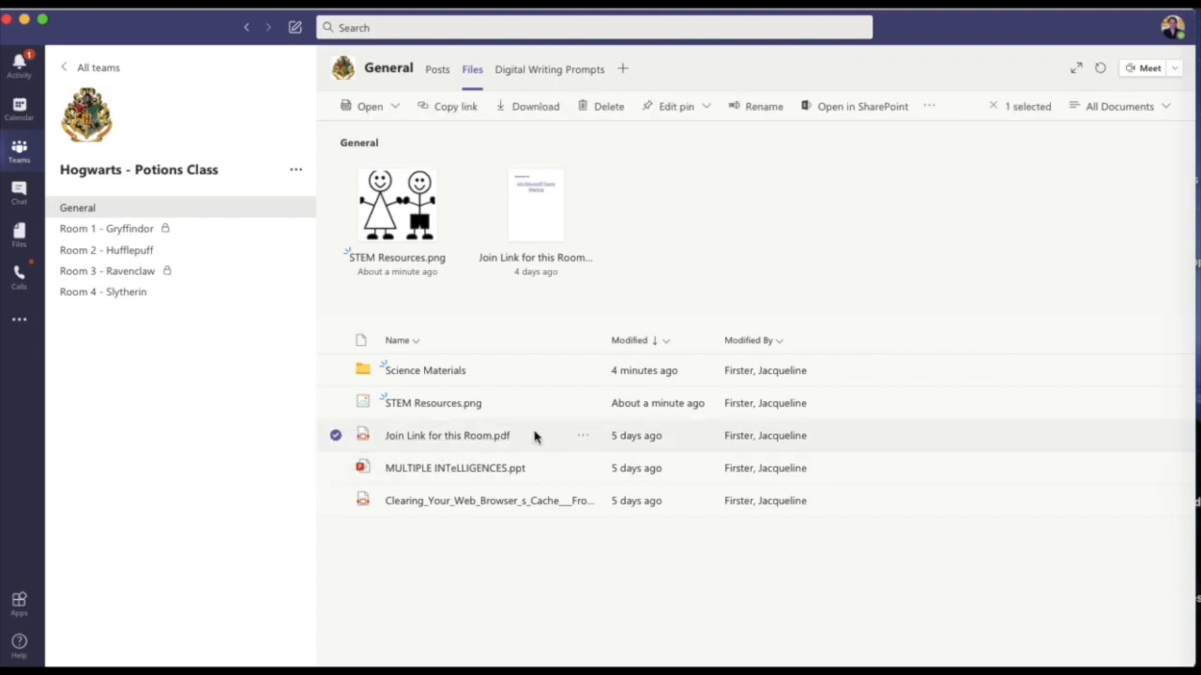
pyautogui.click(583, 437)
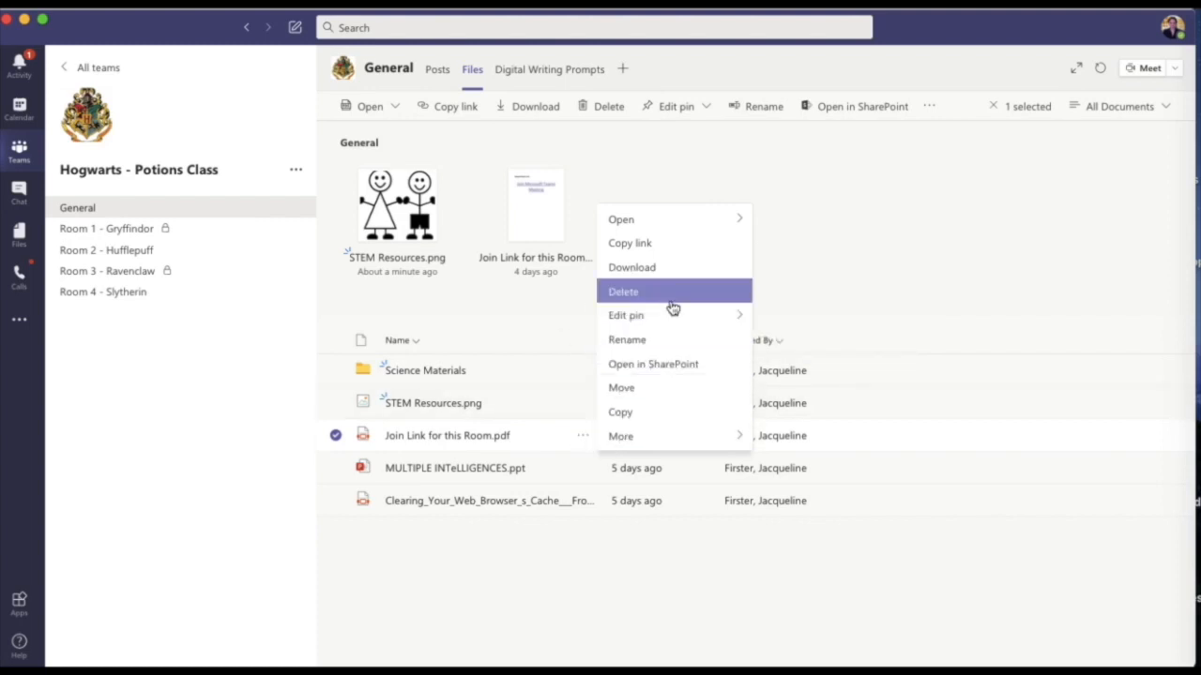
pyautogui.moveTo(673, 316)
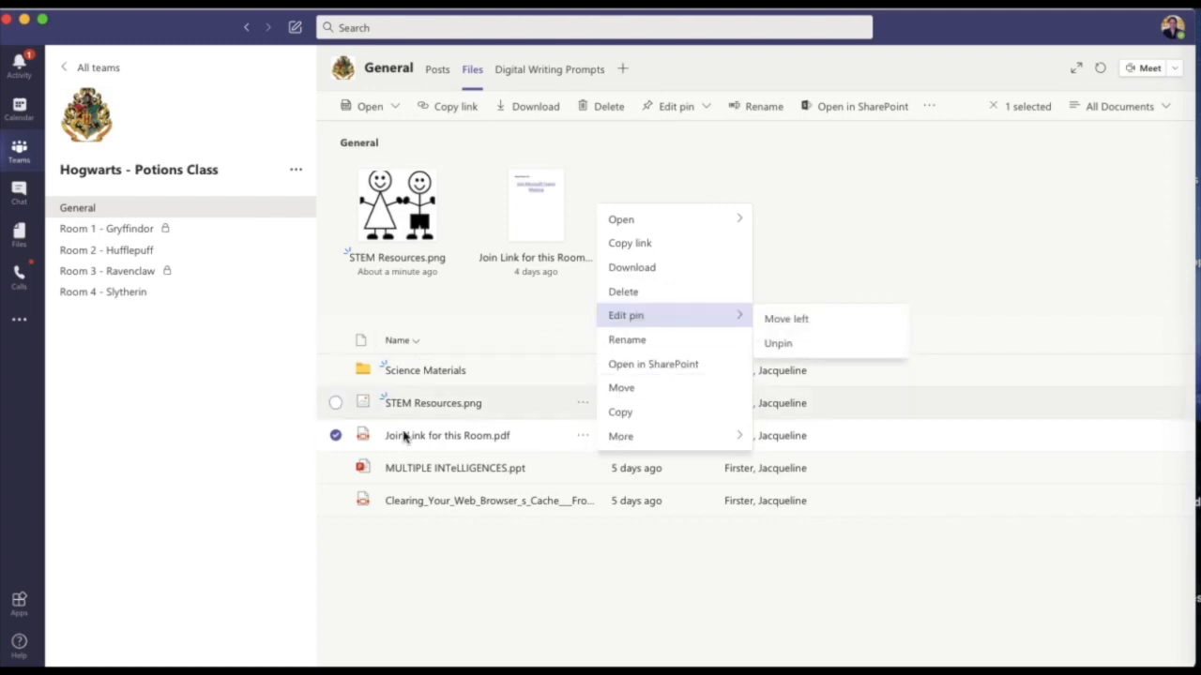
pyautogui.click(456, 586)
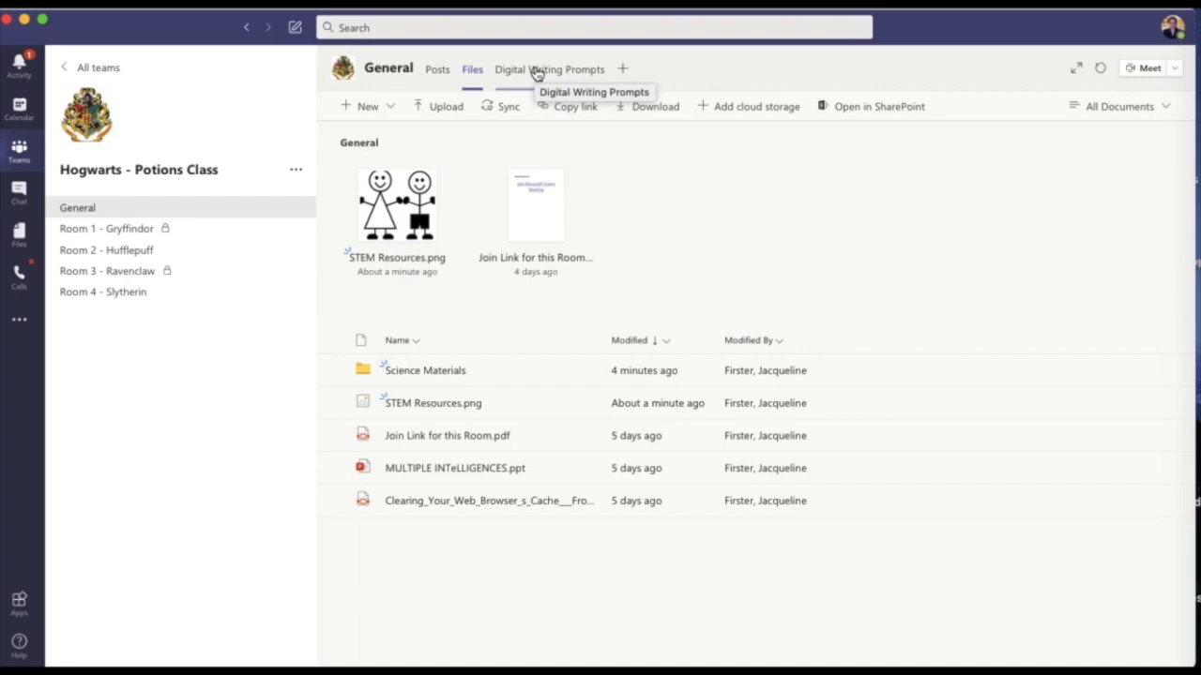
pyautogui.click(532, 71)
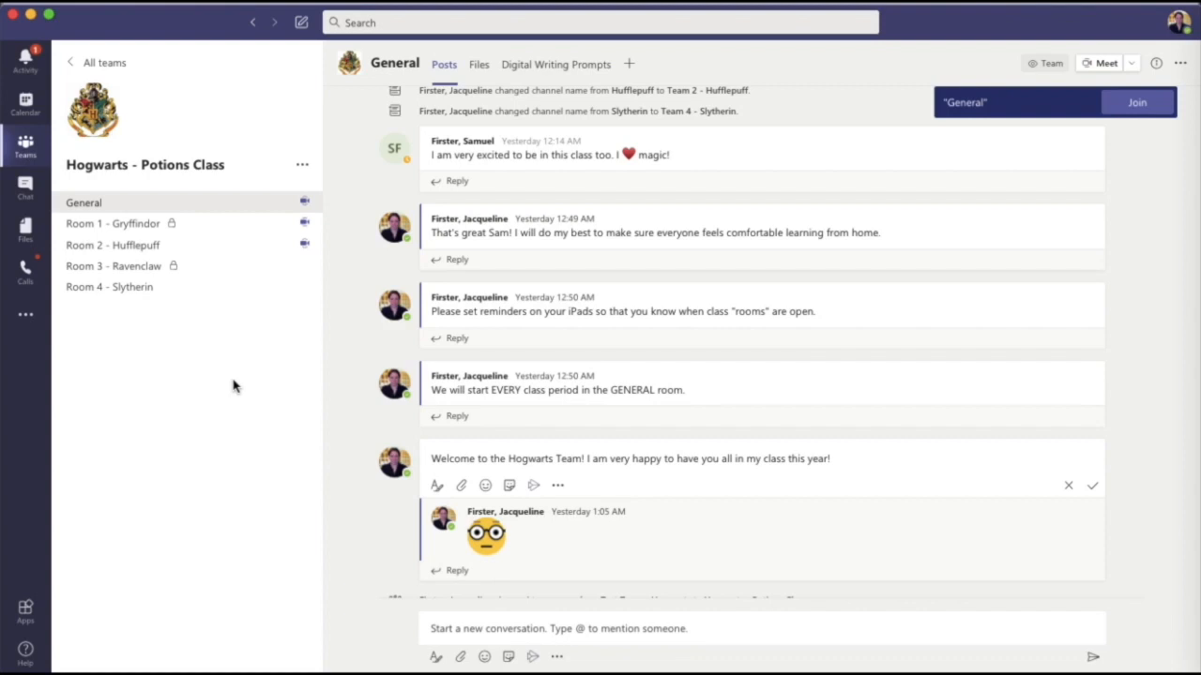
# Set up a new meeting in the Room 3 - Ravenclaw channel and name it "Ravenclaw".
pyautogui.click(133, 269)
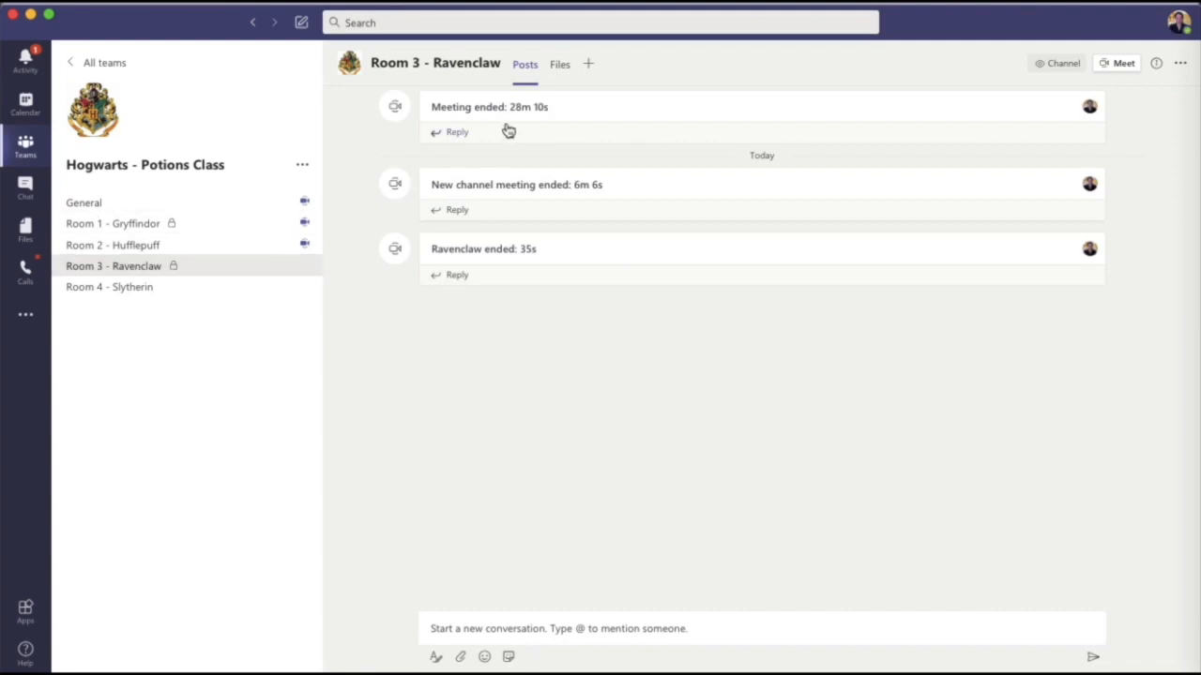
pyautogui.click(1119, 64)
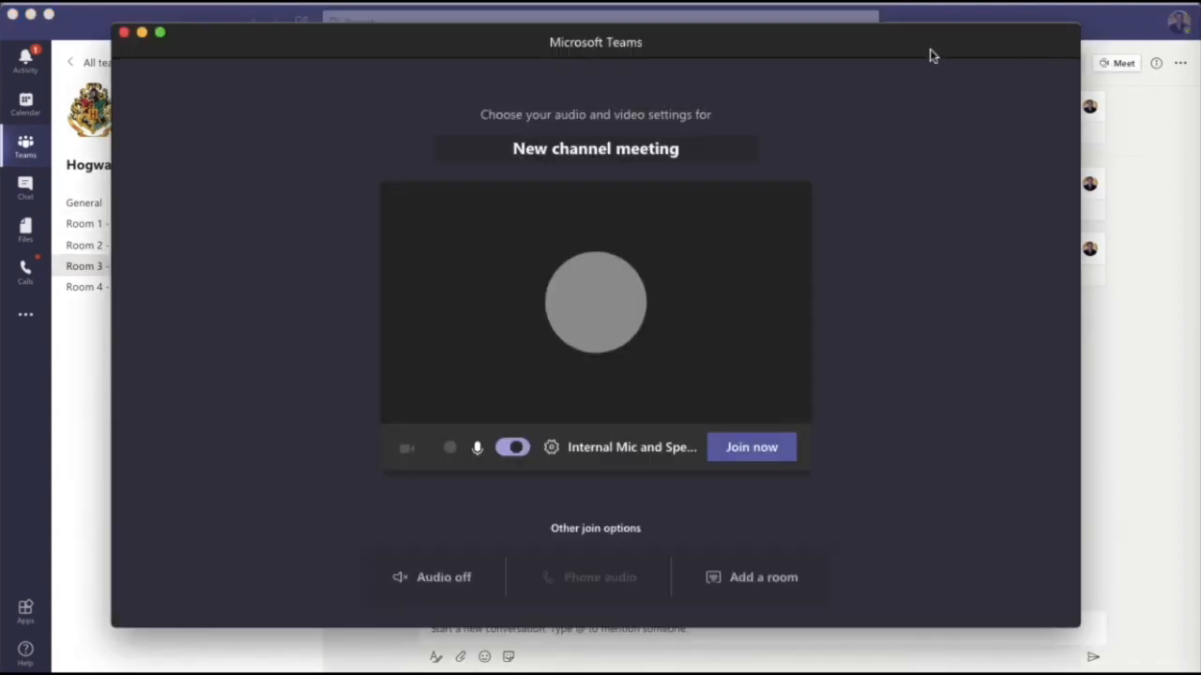
pyautogui.click(699, 150)
pyautogui.moveTo(699, 148); pyautogui.dragTo(501, 148)
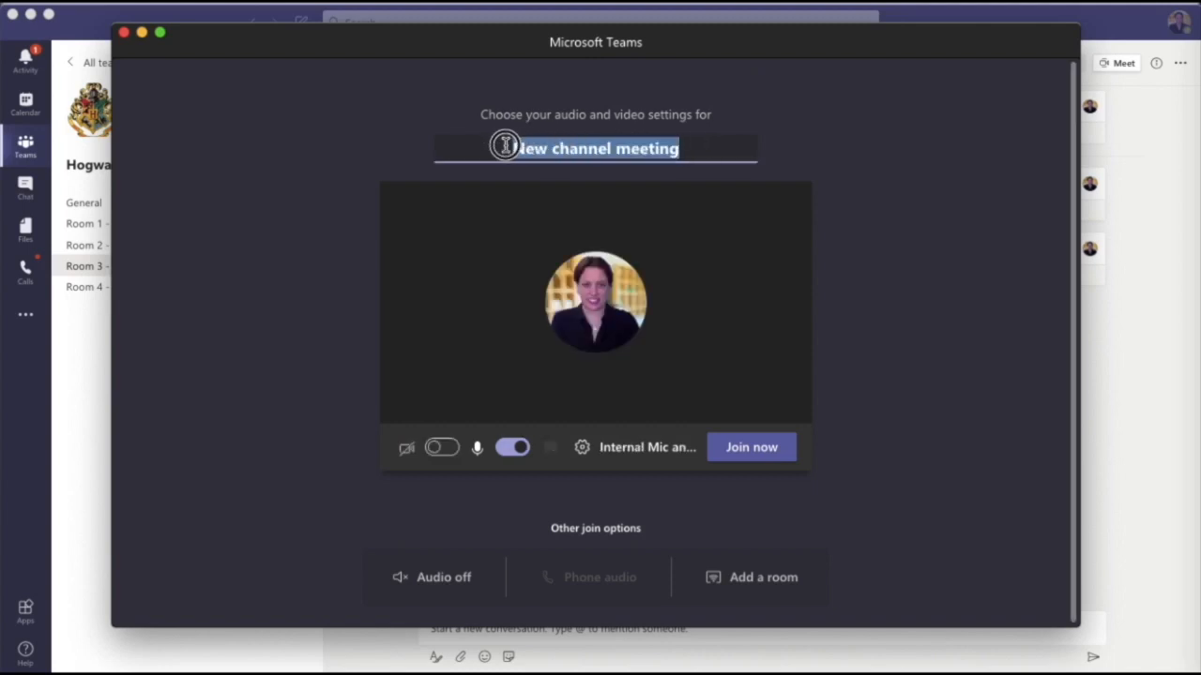
pyautogui.write('Rav')
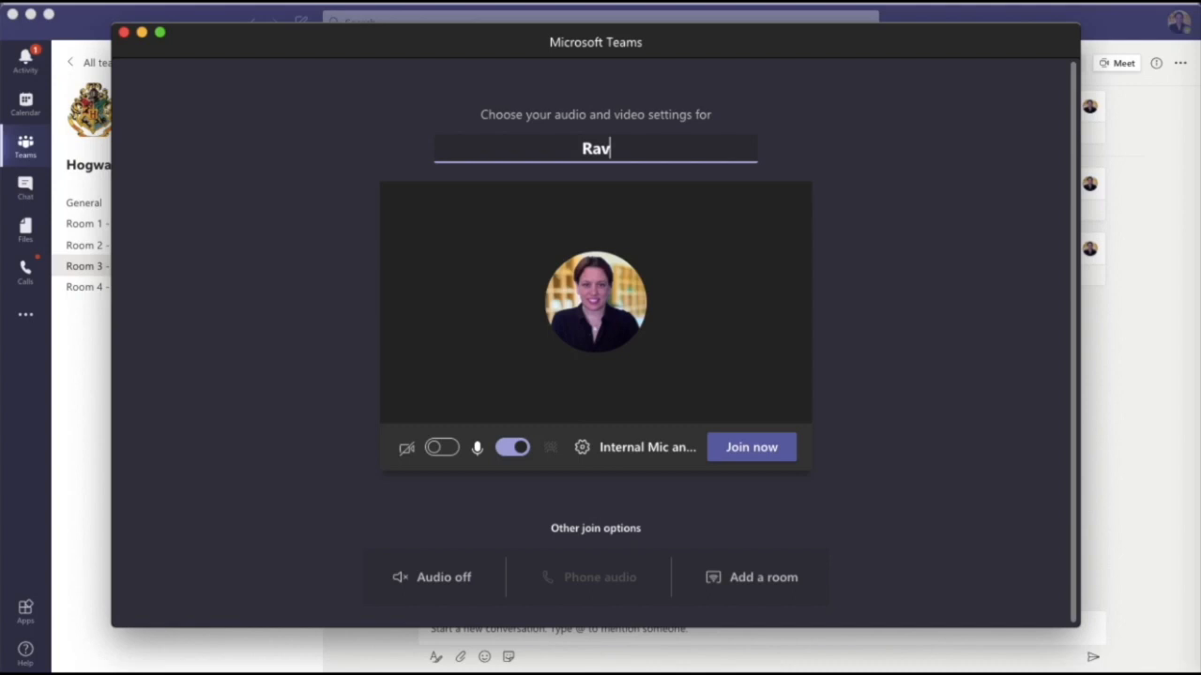
pyautogui.write('enclaw')
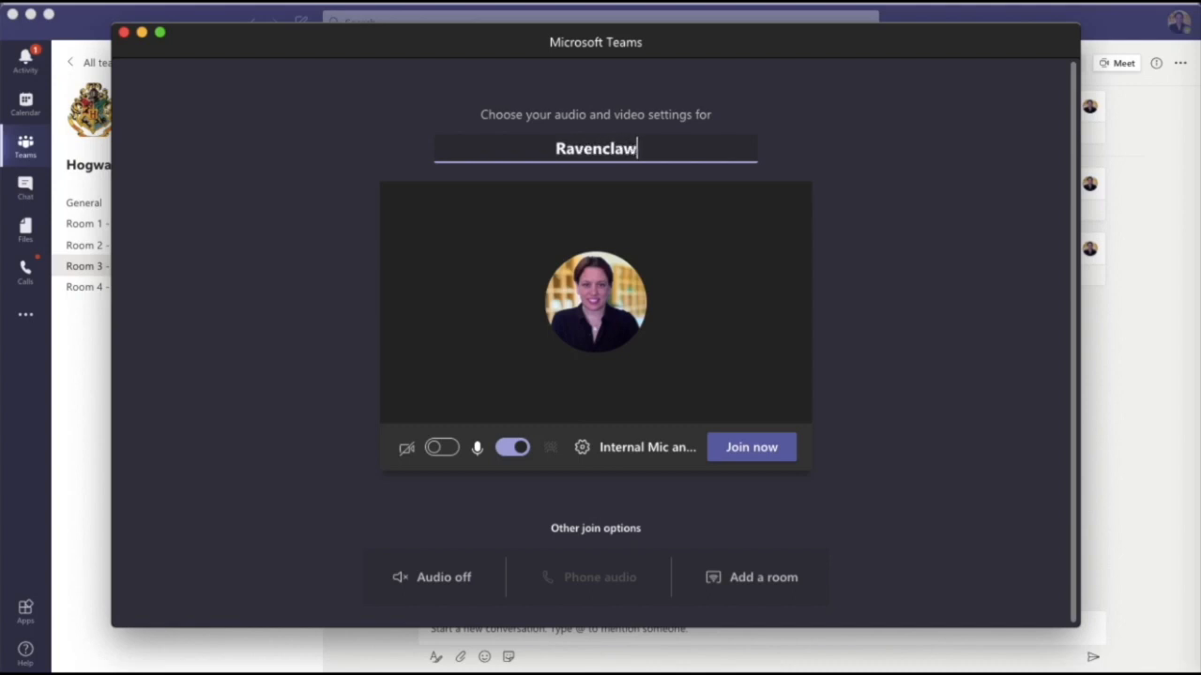
pyautogui.click(838, 148)
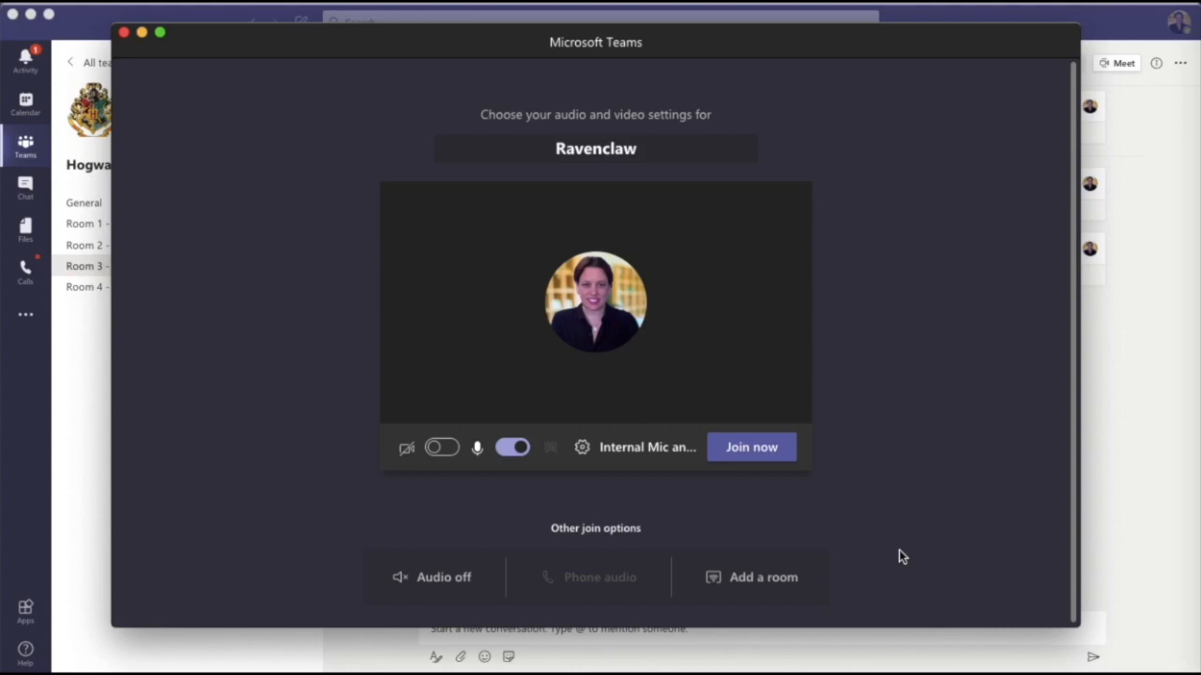
# Join the Ravenclaw meeting with the camera off and hide its participants list.
pyautogui.click(740, 450)
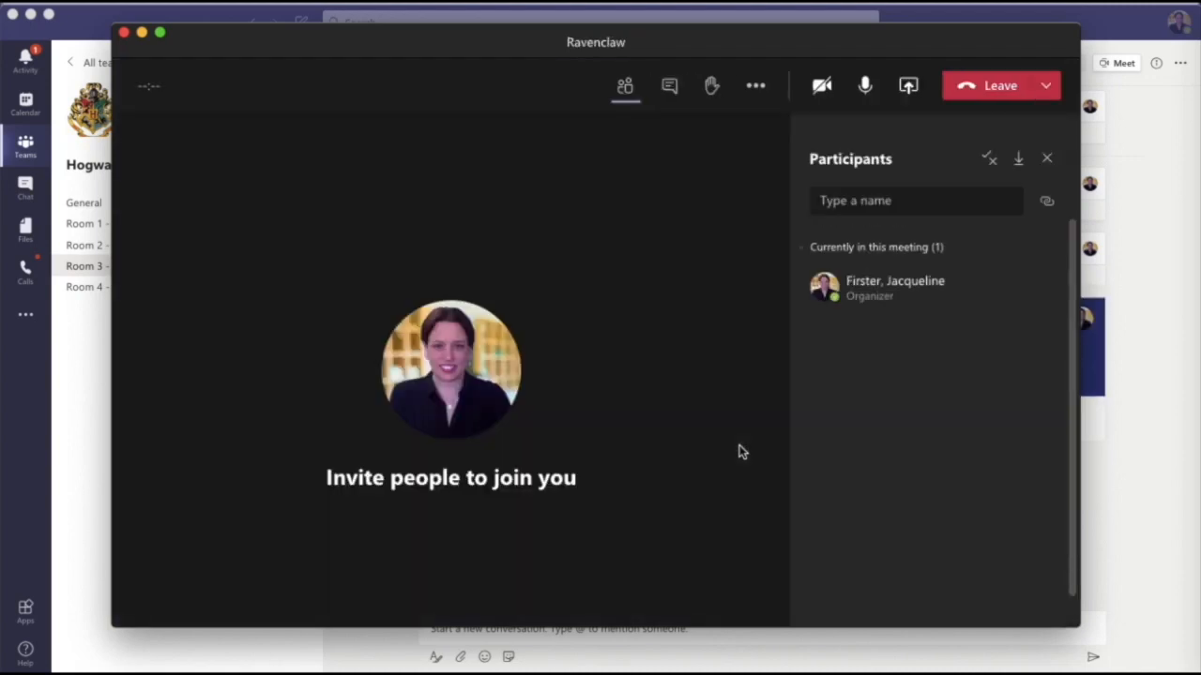
pyautogui.click(628, 89)
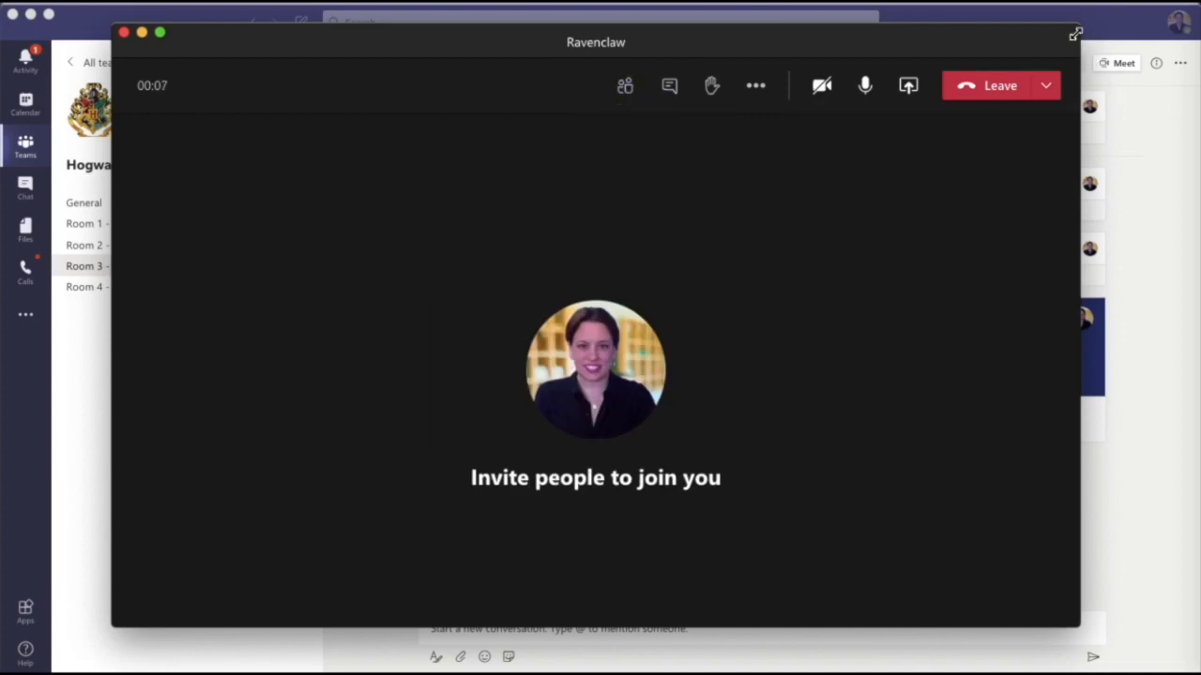
# Narrow the Ravenclaw meeting window, move it aside to uncover the channel list, and close it.
pyautogui.moveTo(1074, 32); pyautogui.dragTo(613, 48)
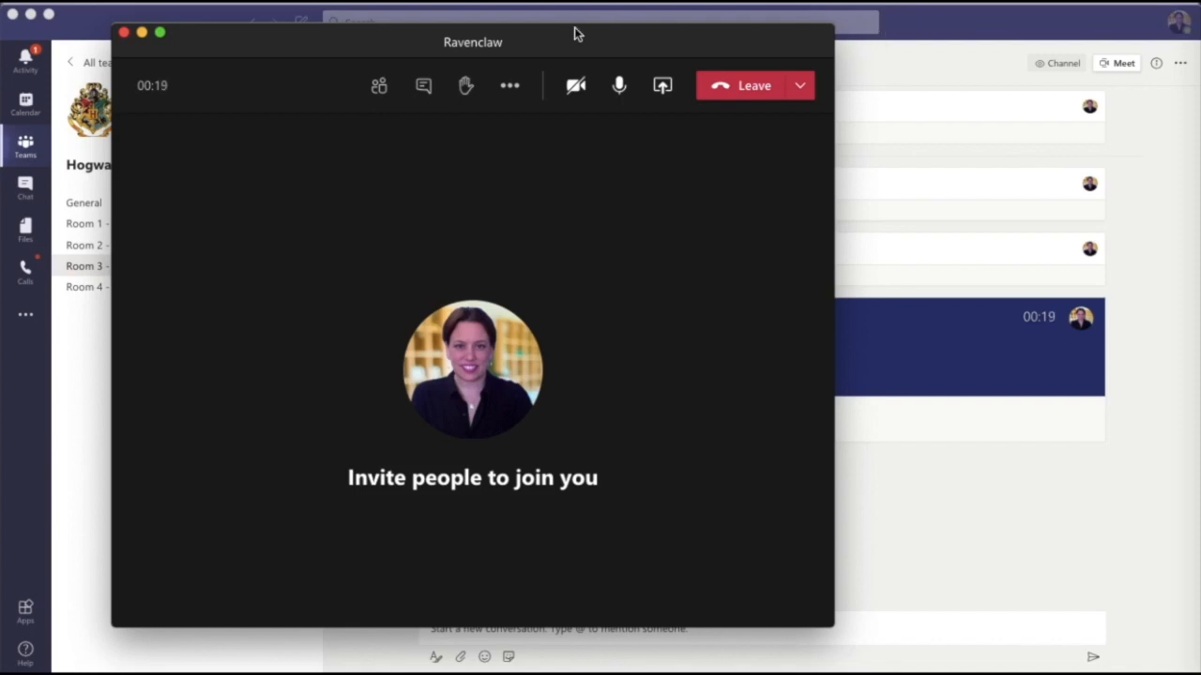
pyautogui.moveTo(563, 35); pyautogui.dragTo(898, 21)
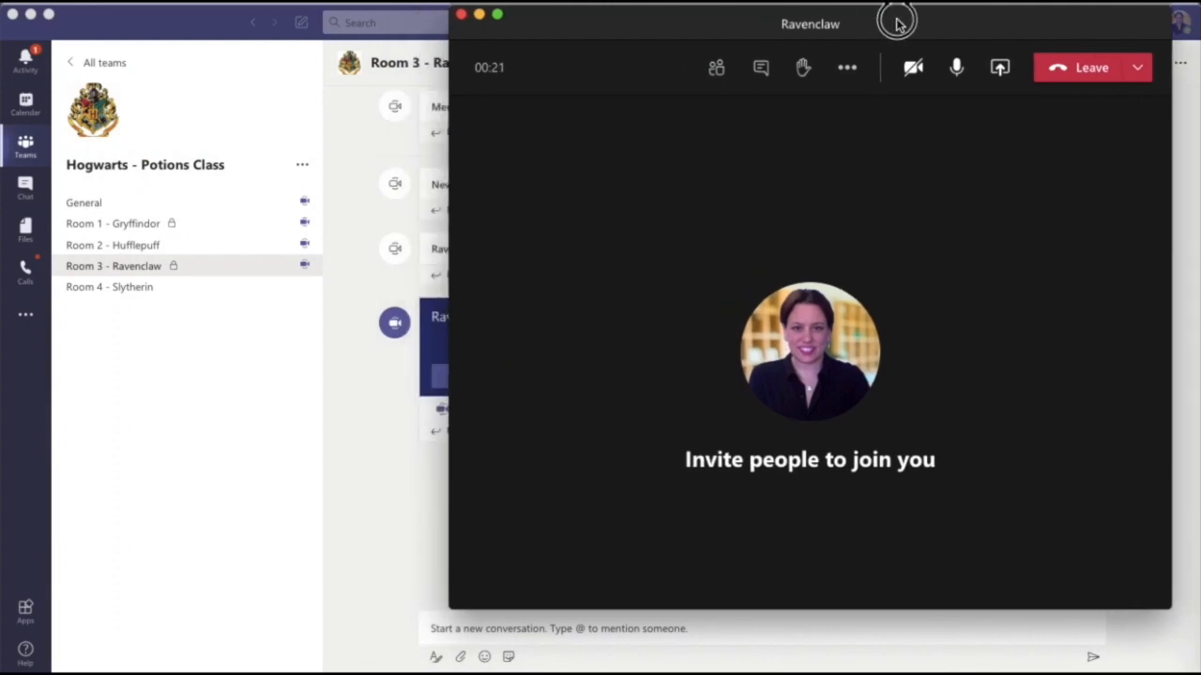
pyautogui.click(460, 17)
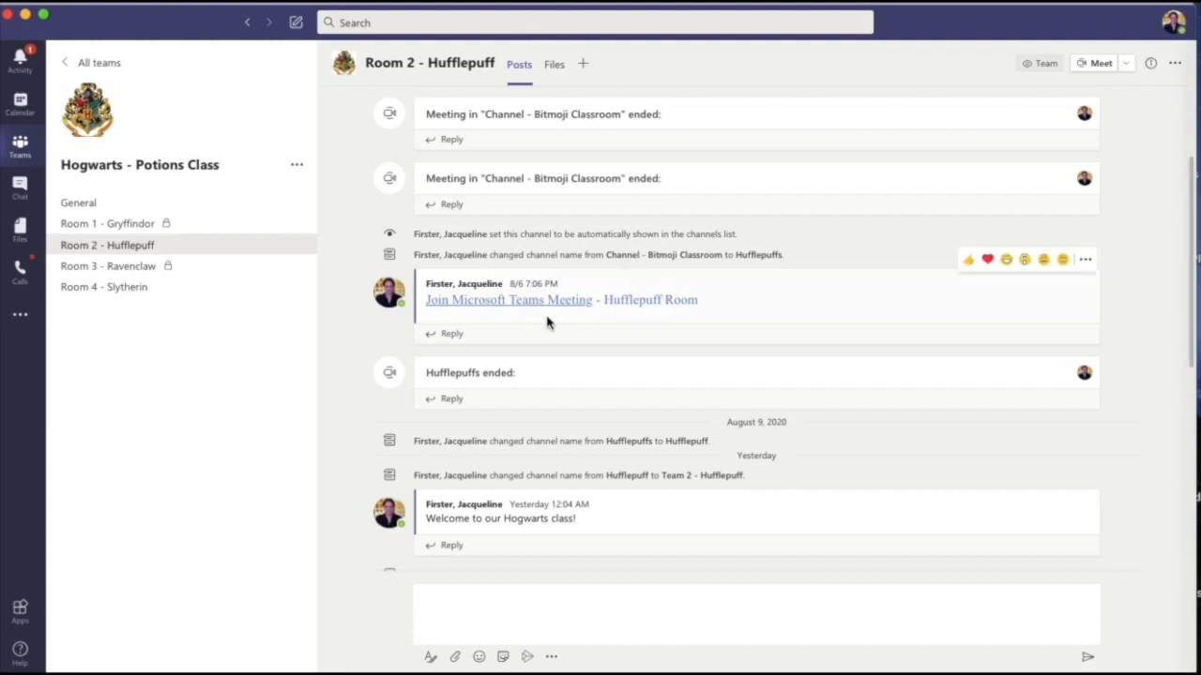
# Like the Hufflepuff Room join-link post and join a new Room 2 - Hufflepuff meeting with its participants list hidden.
pyautogui.click(970, 260)
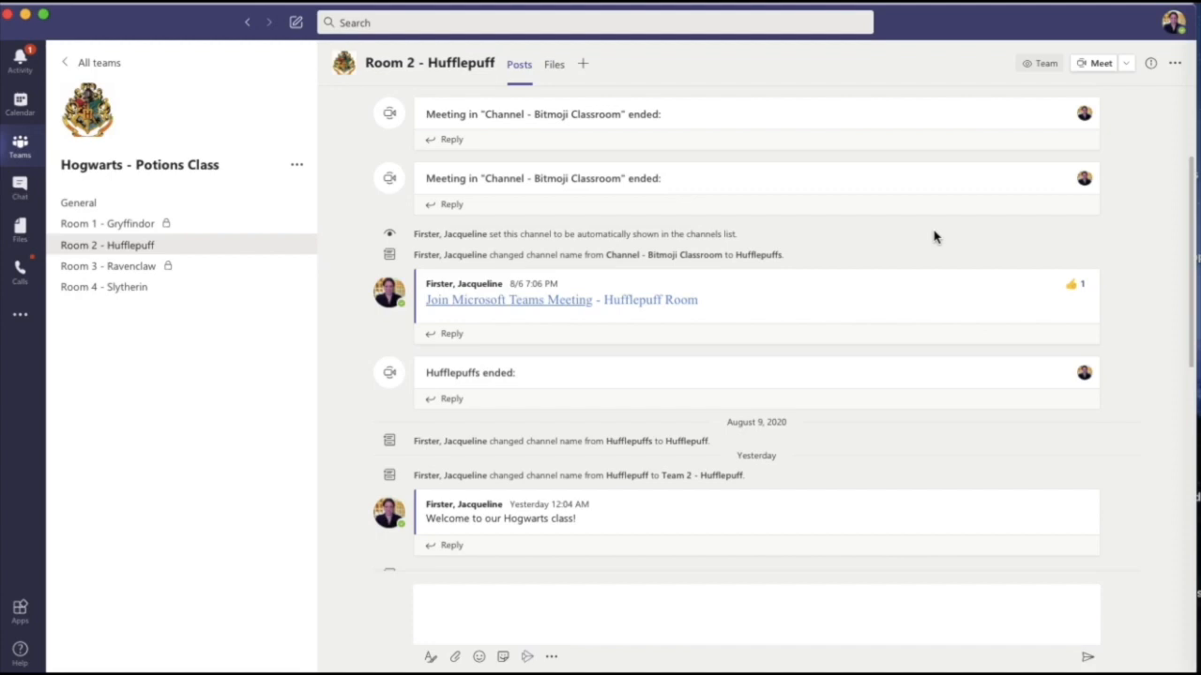
pyautogui.click(1100, 64)
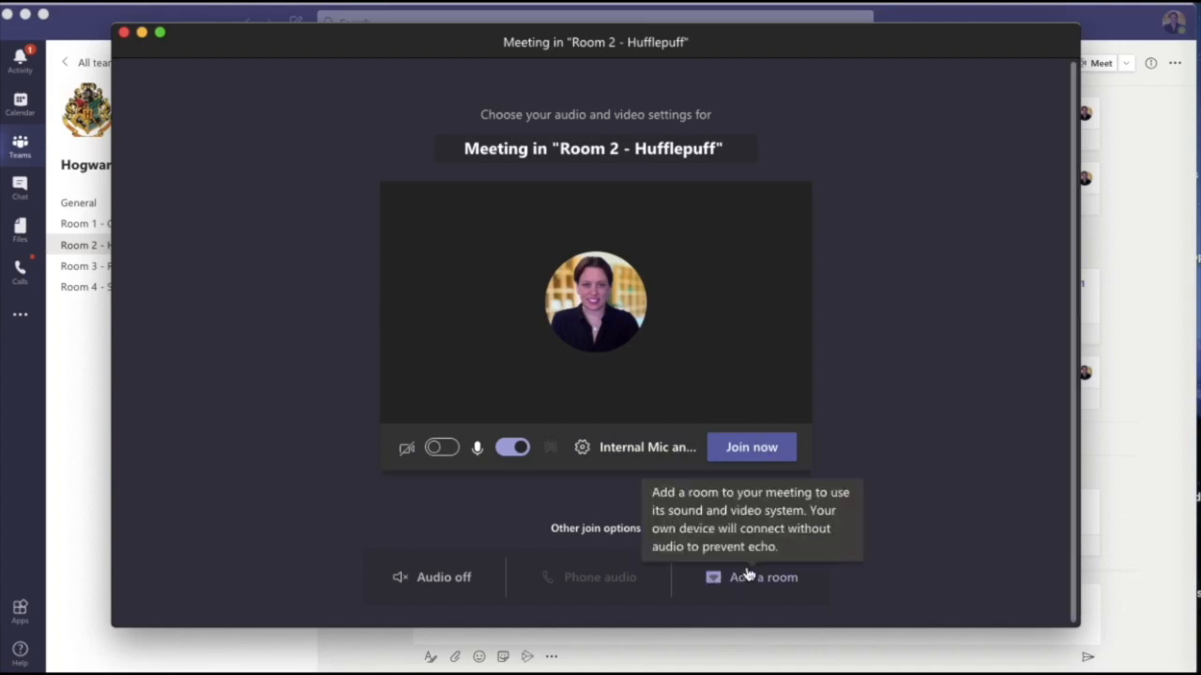
pyautogui.click(742, 450)
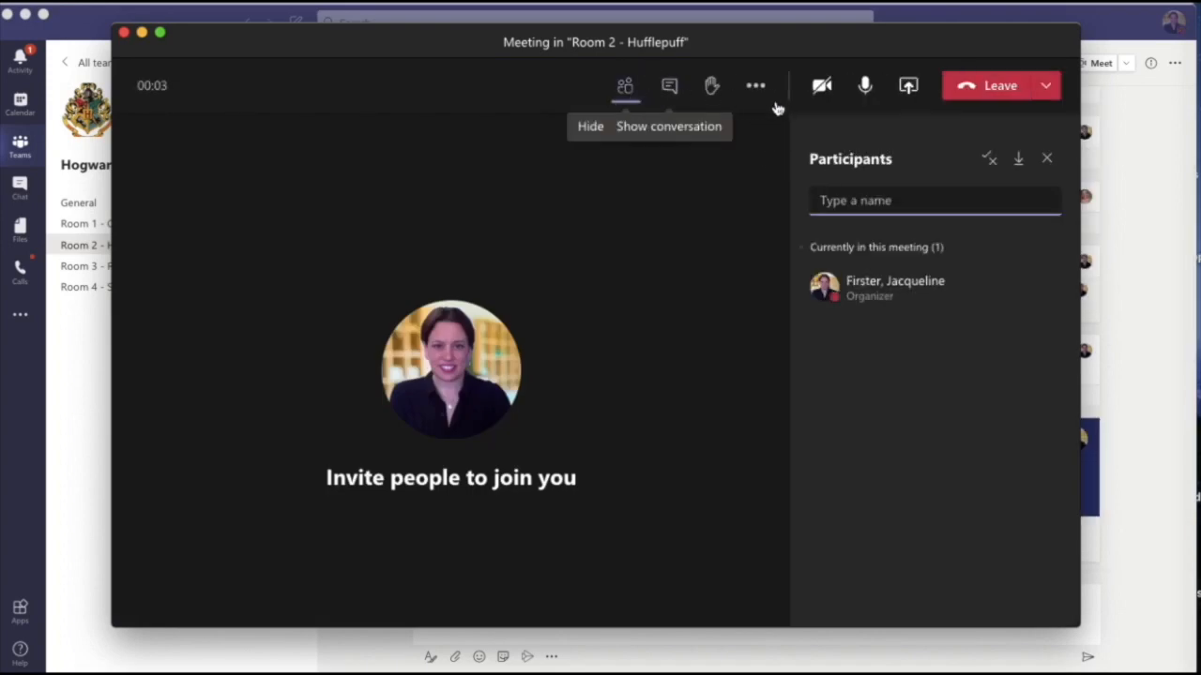
pyautogui.click(626, 87)
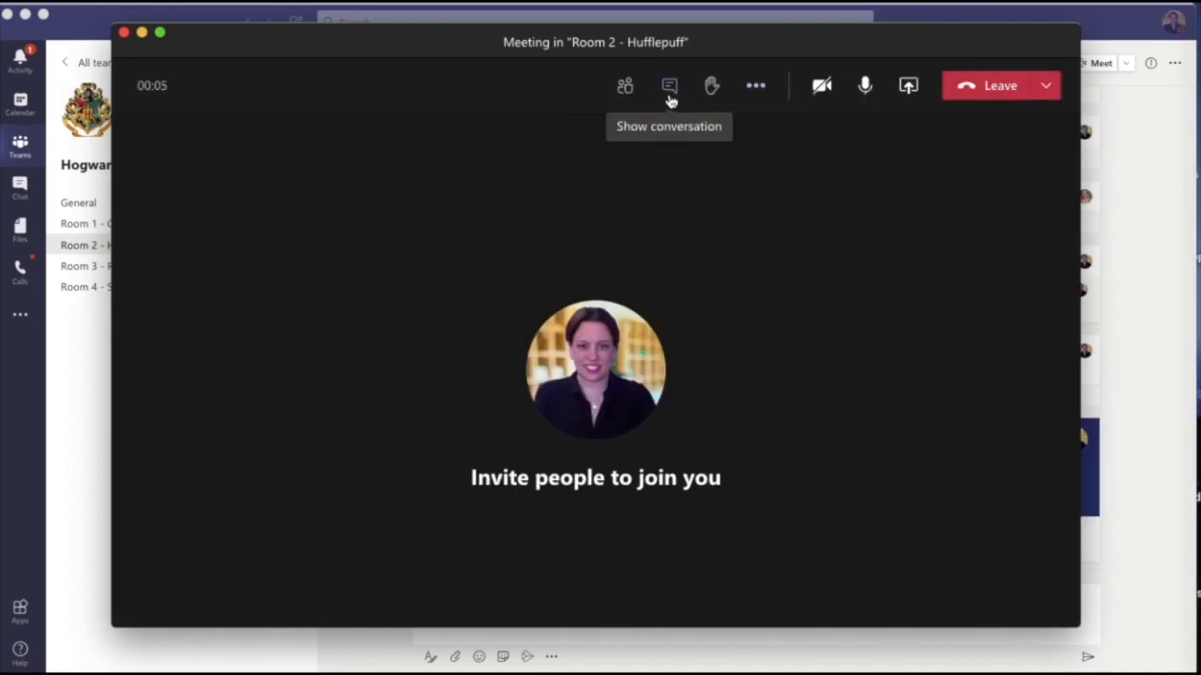
# Copy the join info from the Room 2 - Hufflepuff meeting's details and leave the meeting.
pyautogui.click(760, 88)
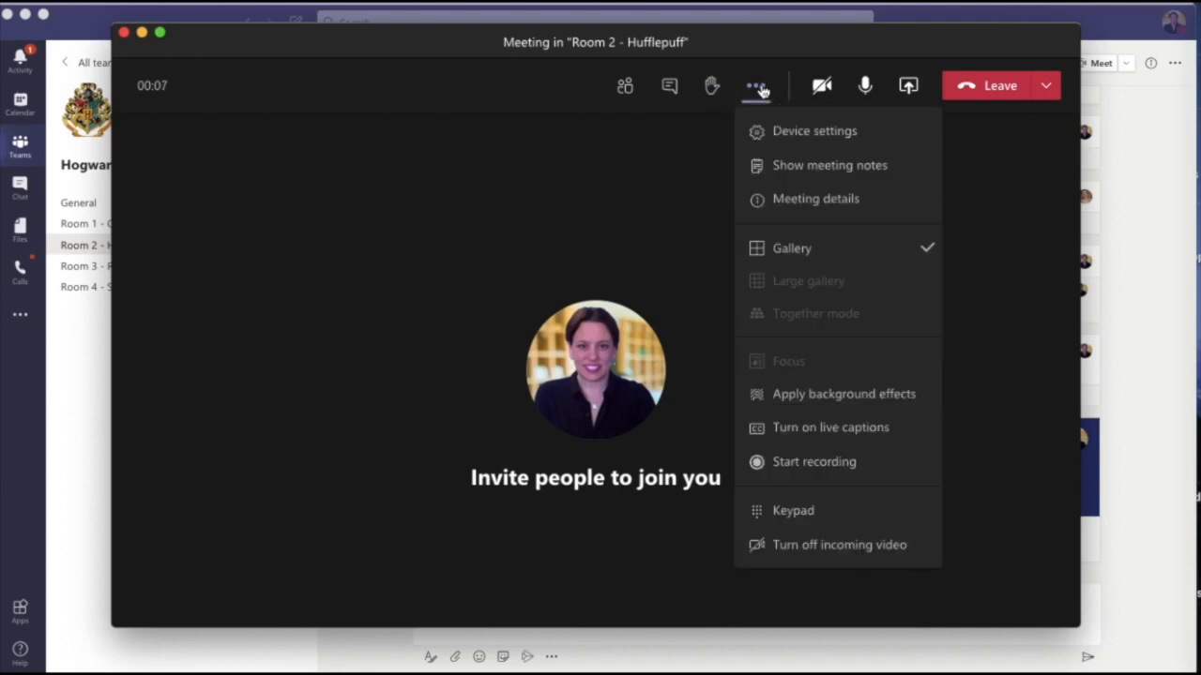
pyautogui.click(795, 201)
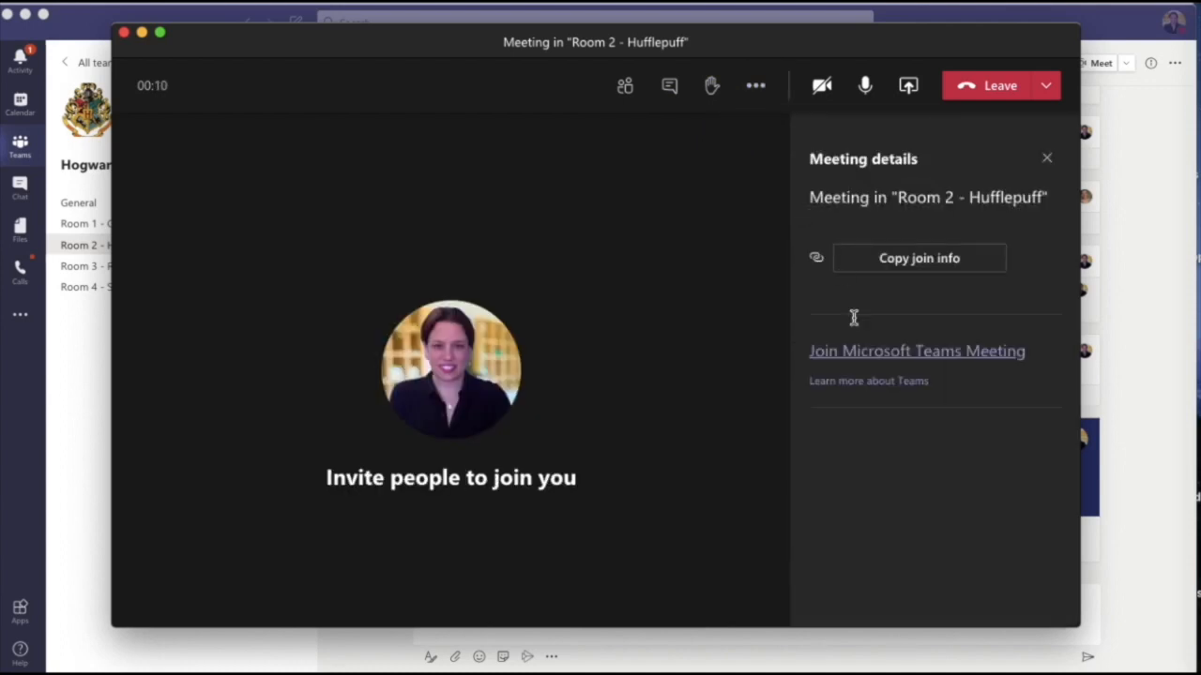
pyautogui.click(871, 269)
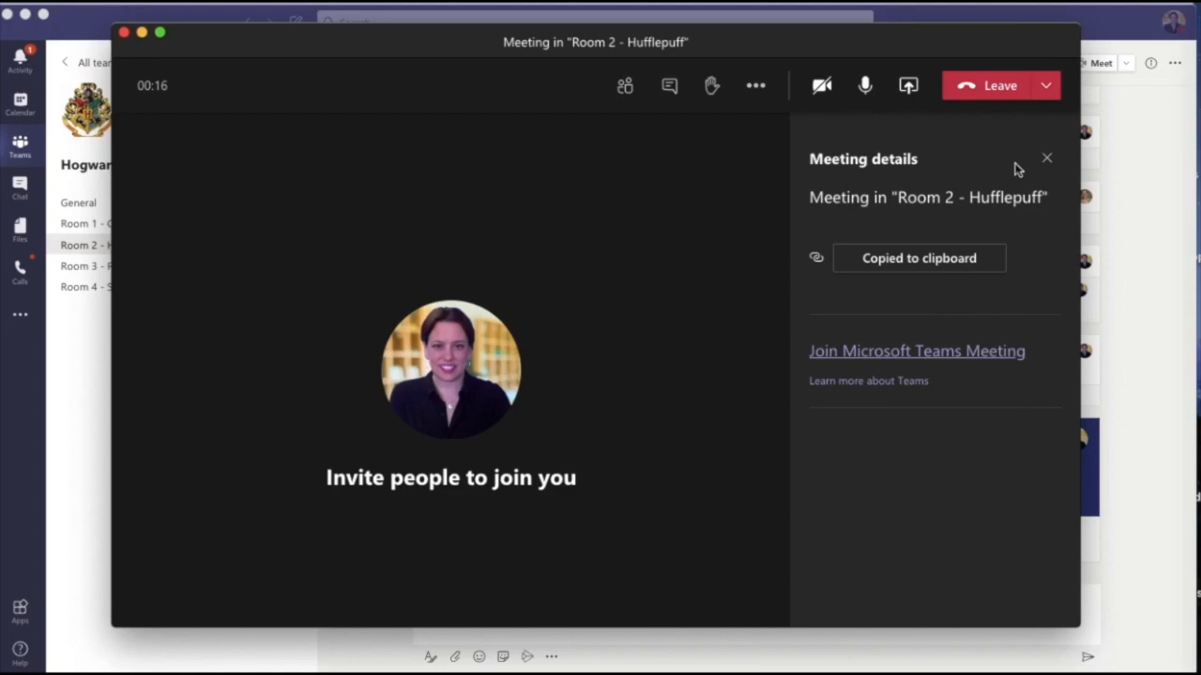
pyautogui.click(994, 90)
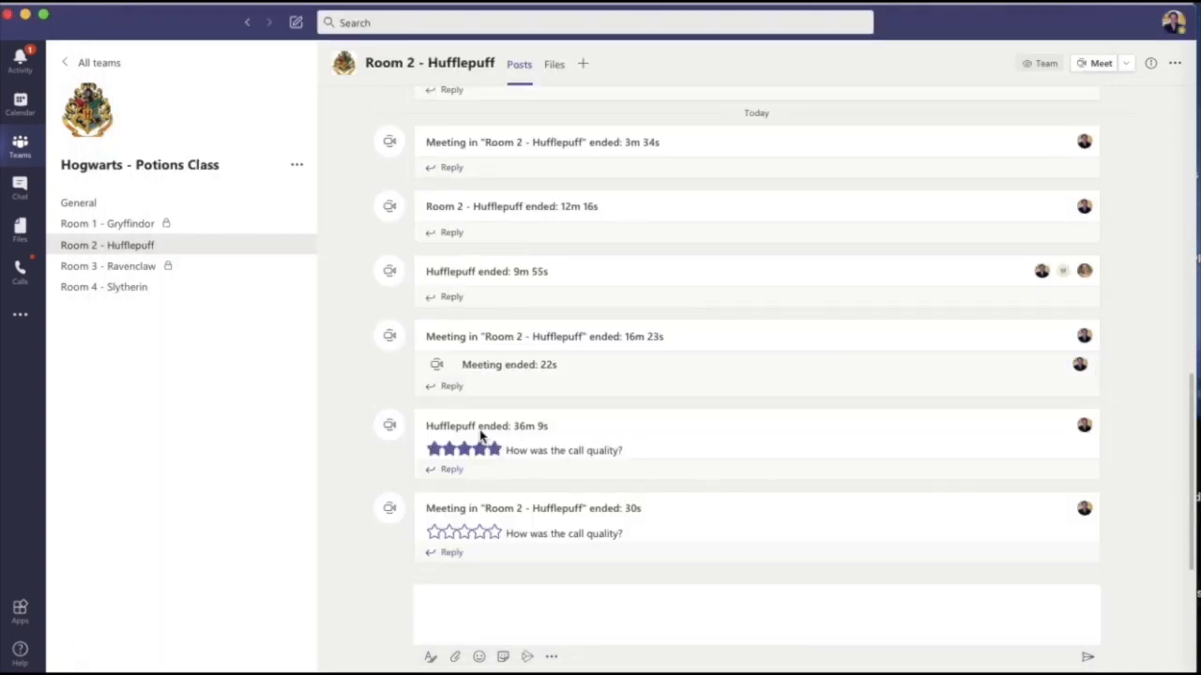
pyautogui.scroll(3, 495, 424)
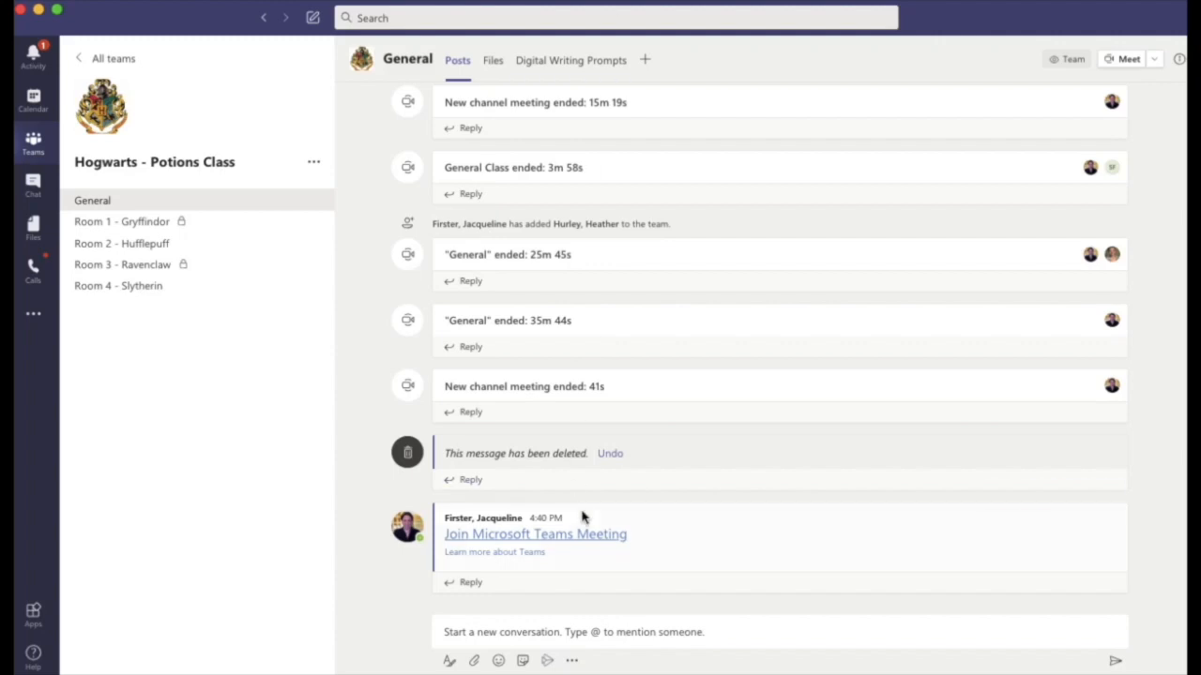
pyautogui.scroll(3, 611, 516)
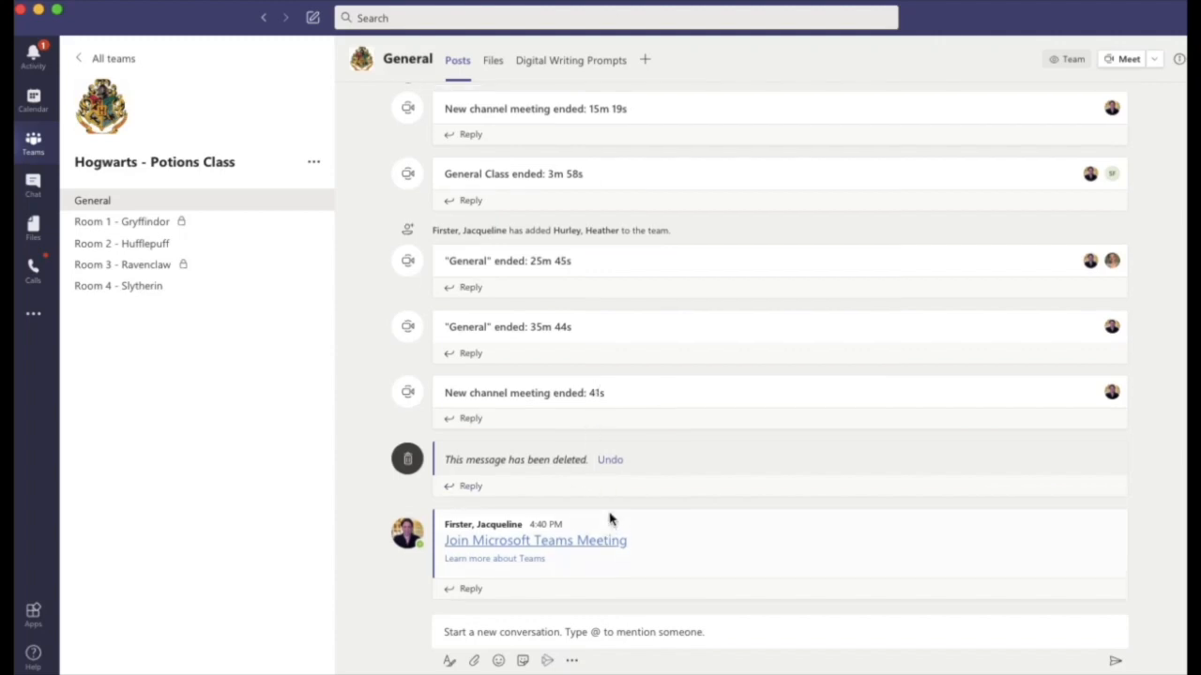
pyautogui.scroll(-3, 605, 545)
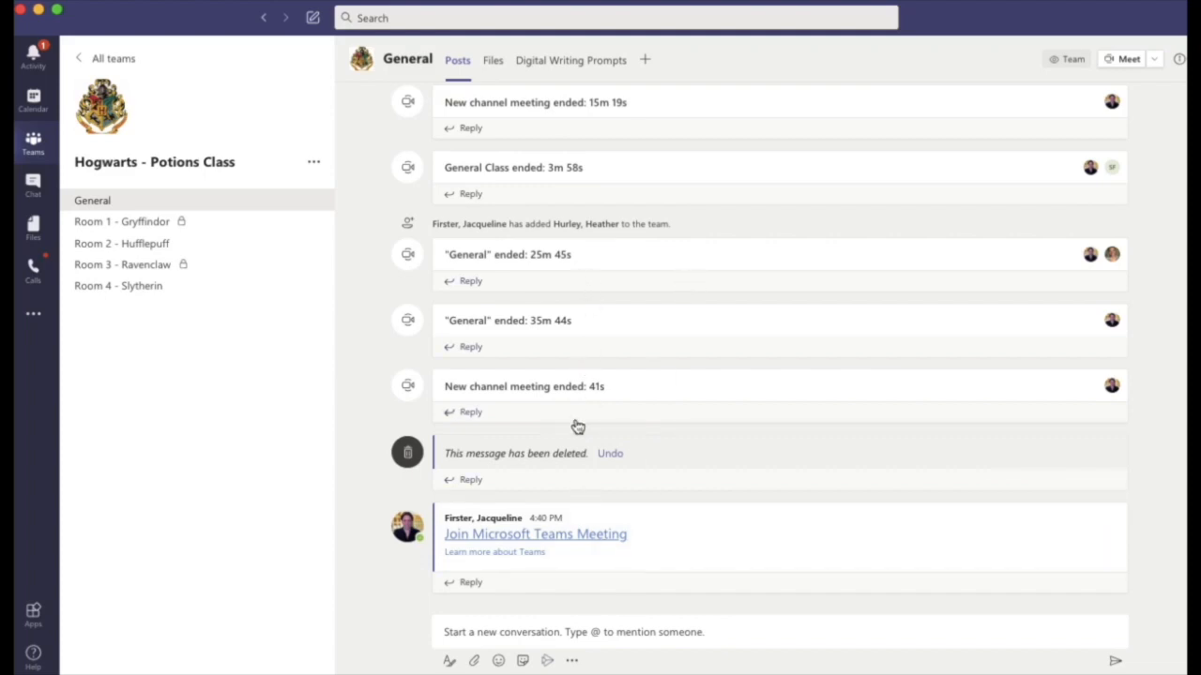
# Pin the GENERAL Room Link - Whole Group document to the top of the General channel's files and open it.
pyautogui.click(492, 61)
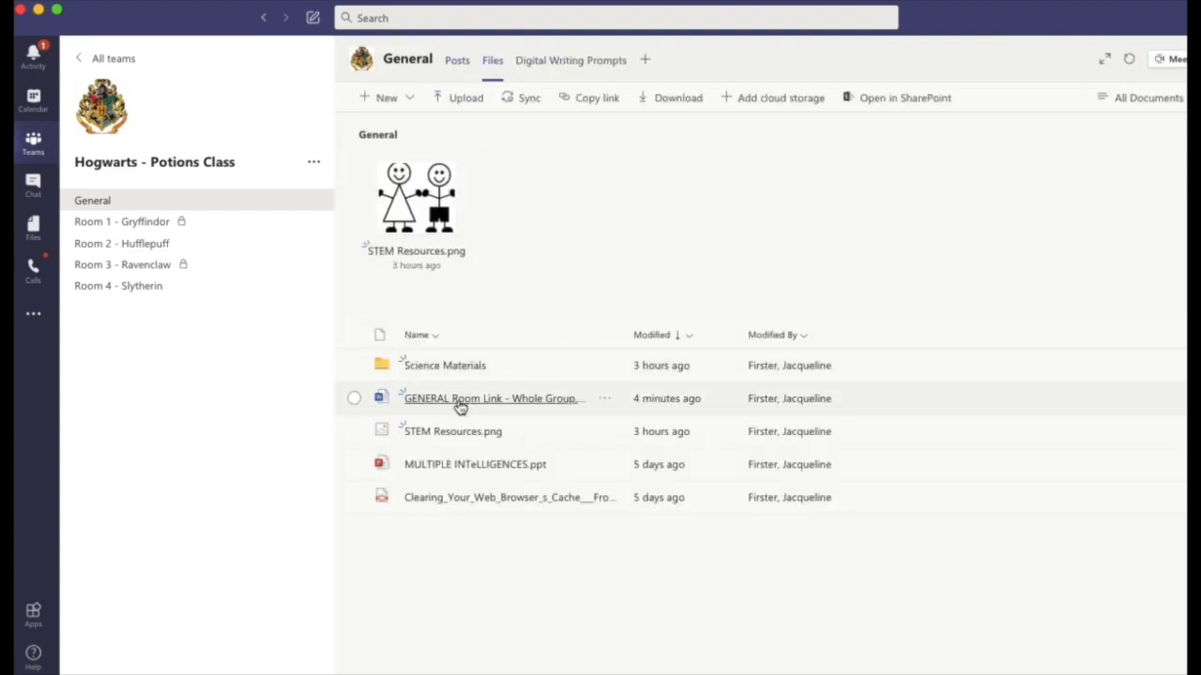
pyautogui.click(354, 401)
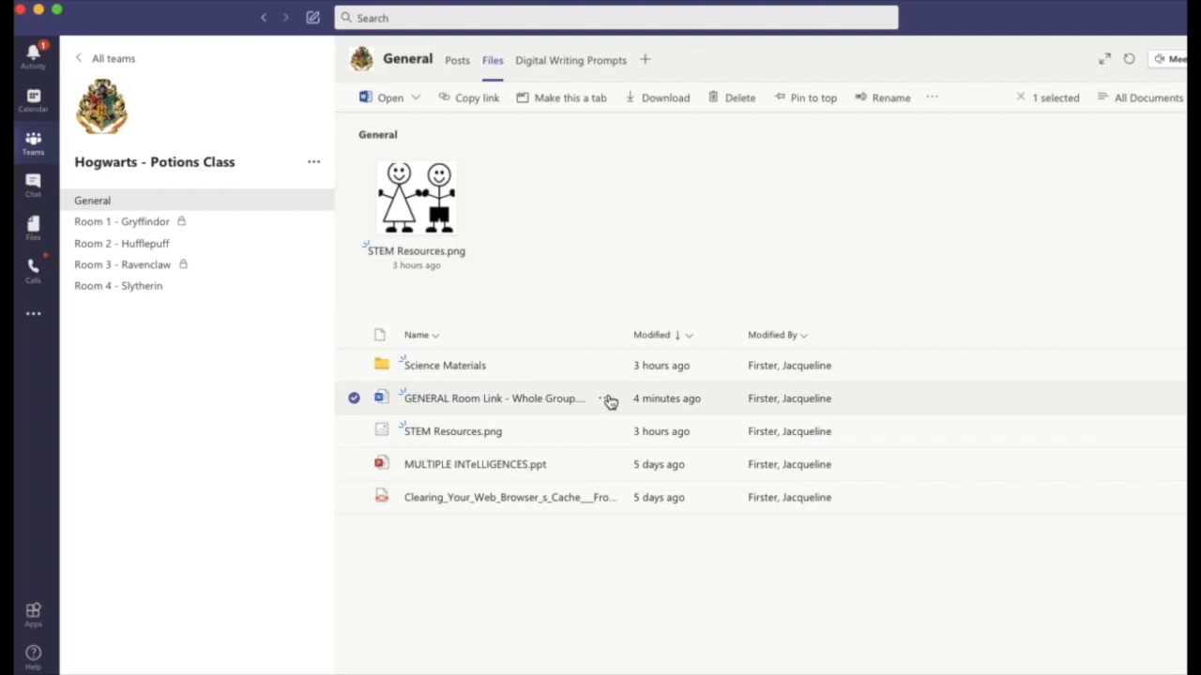
pyautogui.click(608, 400)
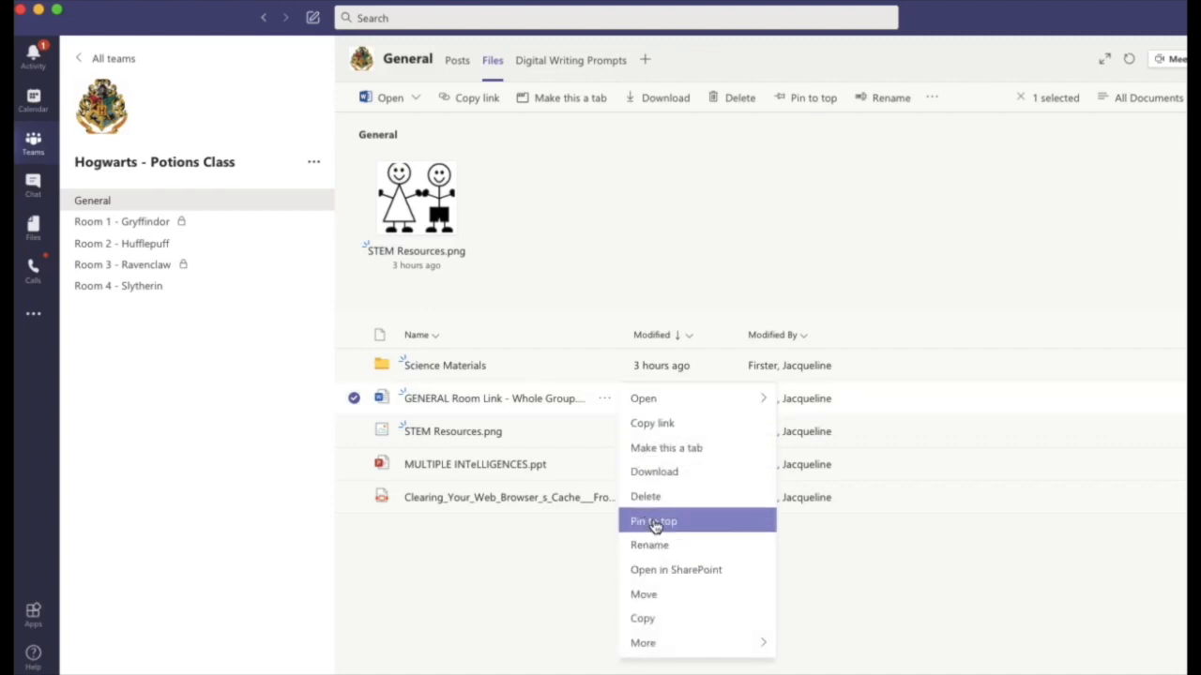
pyautogui.click(655, 526)
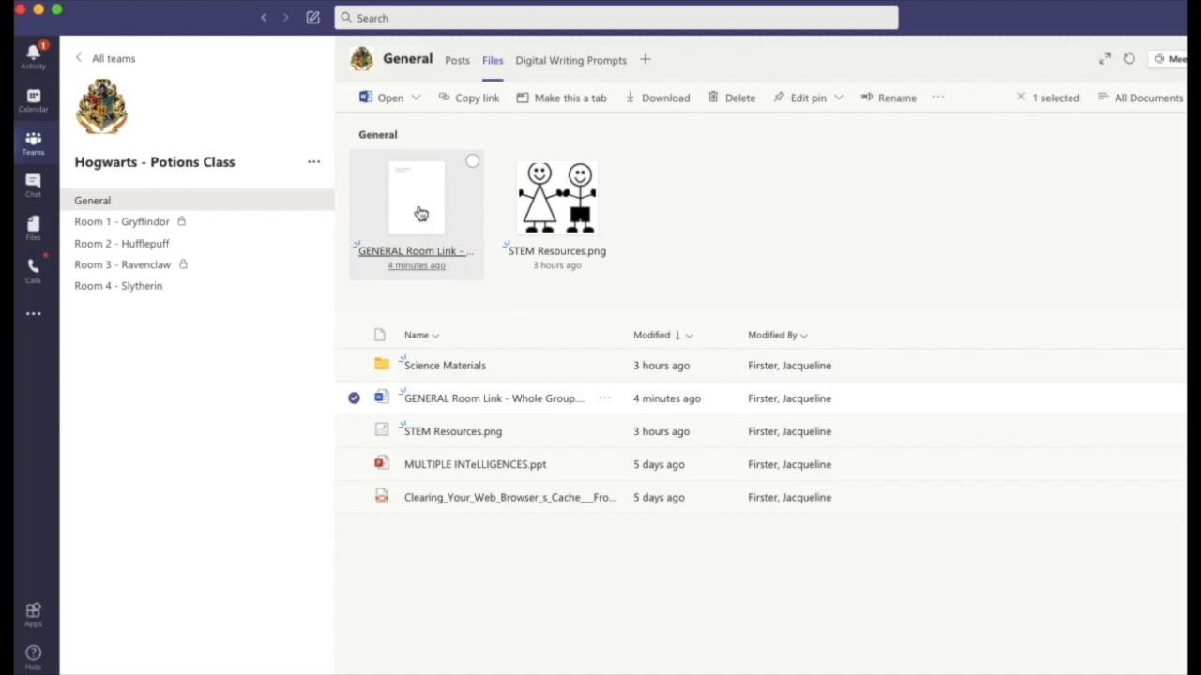
pyautogui.click(421, 214)
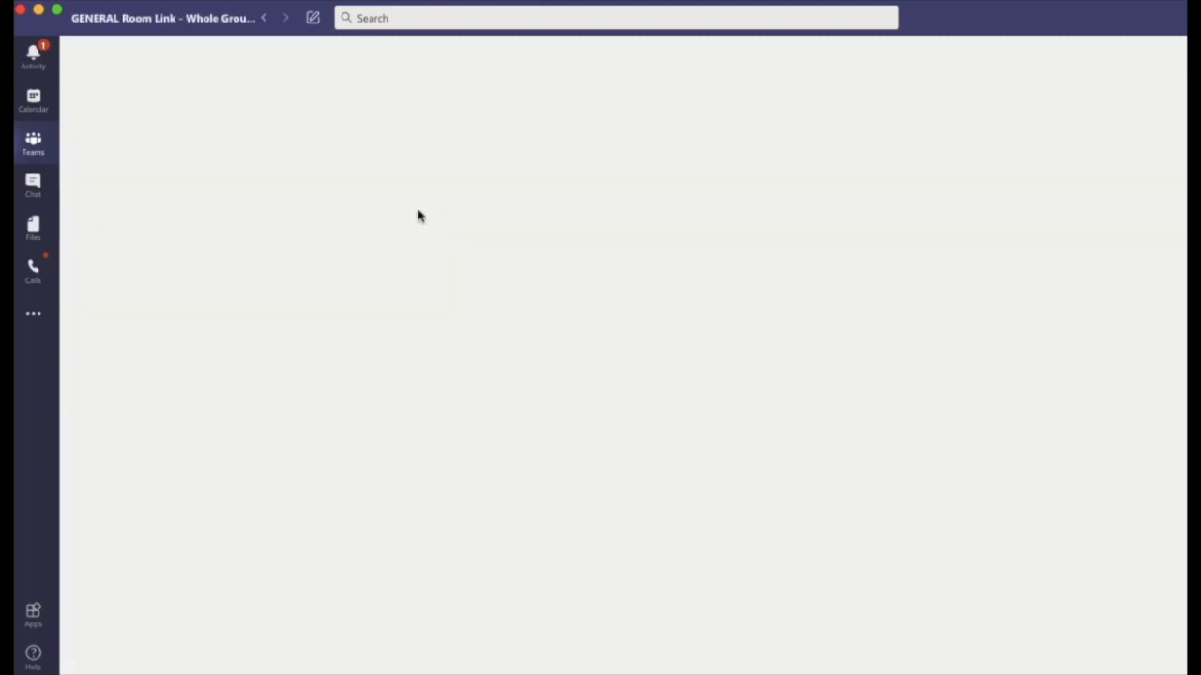